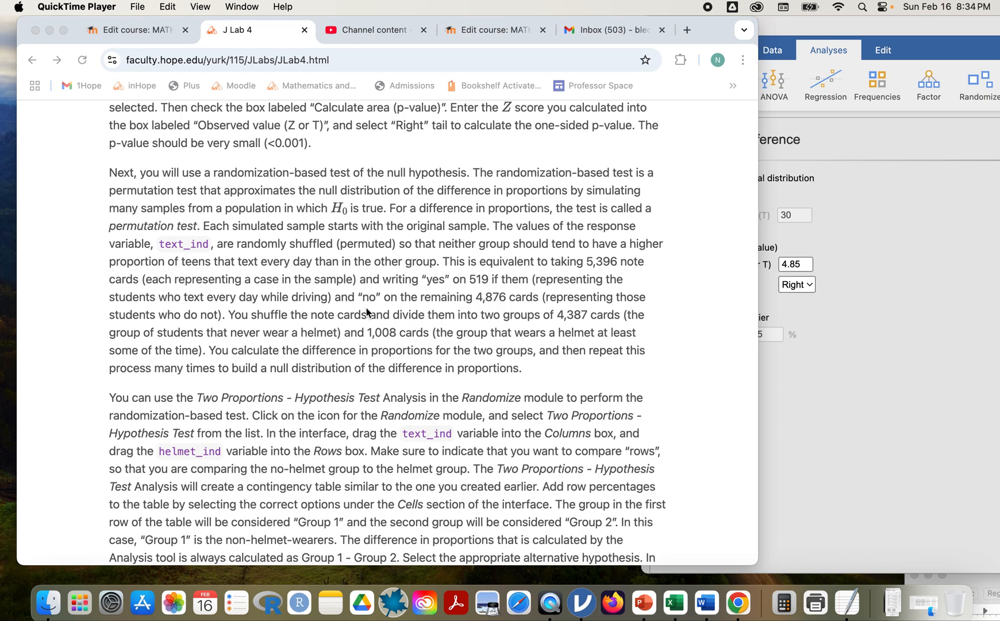
Scroll up and down the J Lab 4 page to review the lab instructions.
{"action": "scroll", "coordinate": [435, 294], "scroll_direction": "up", "scroll_amount": 15}
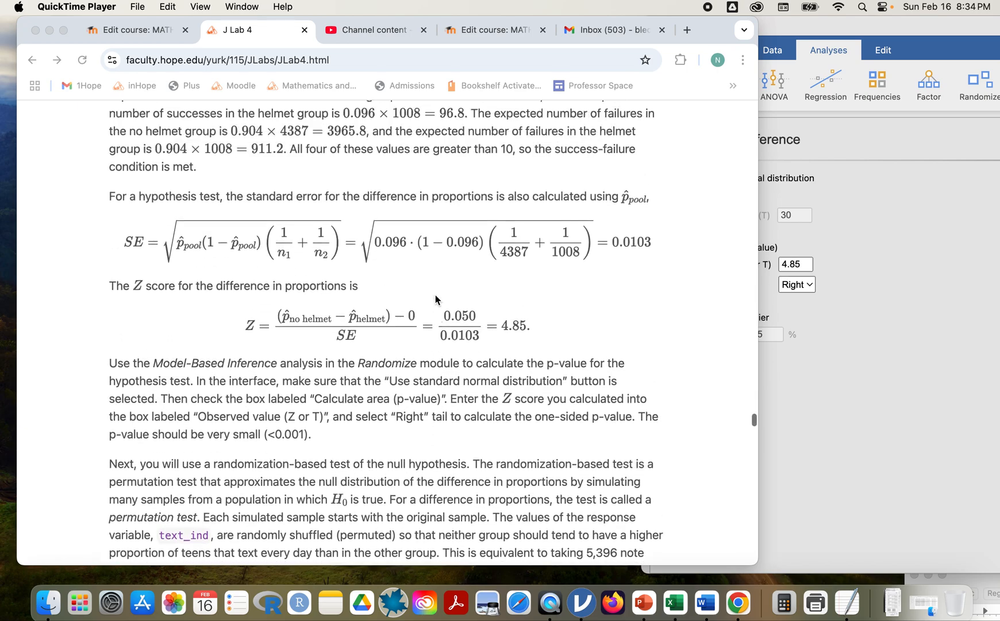
{"action": "scroll", "coordinate": [435, 294], "scroll_direction": "up", "scroll_amount": 10}
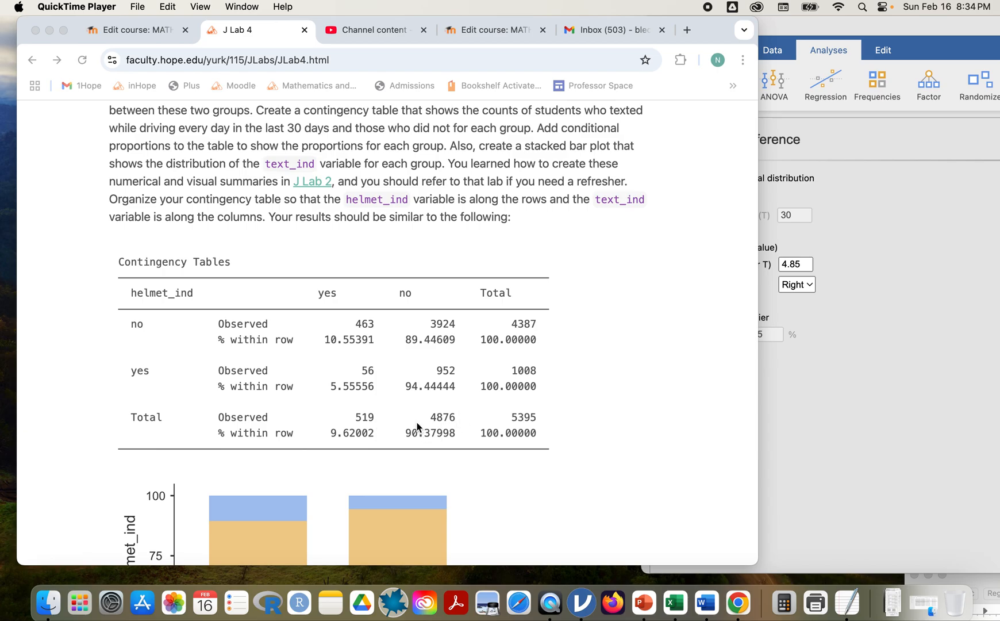
{"action": "scroll", "coordinate": [430, 427], "scroll_direction": "down", "scroll_amount": 15}
{"action": "scroll", "coordinate": [430, 426], "scroll_direction": "down", "scroll_amount": 15}
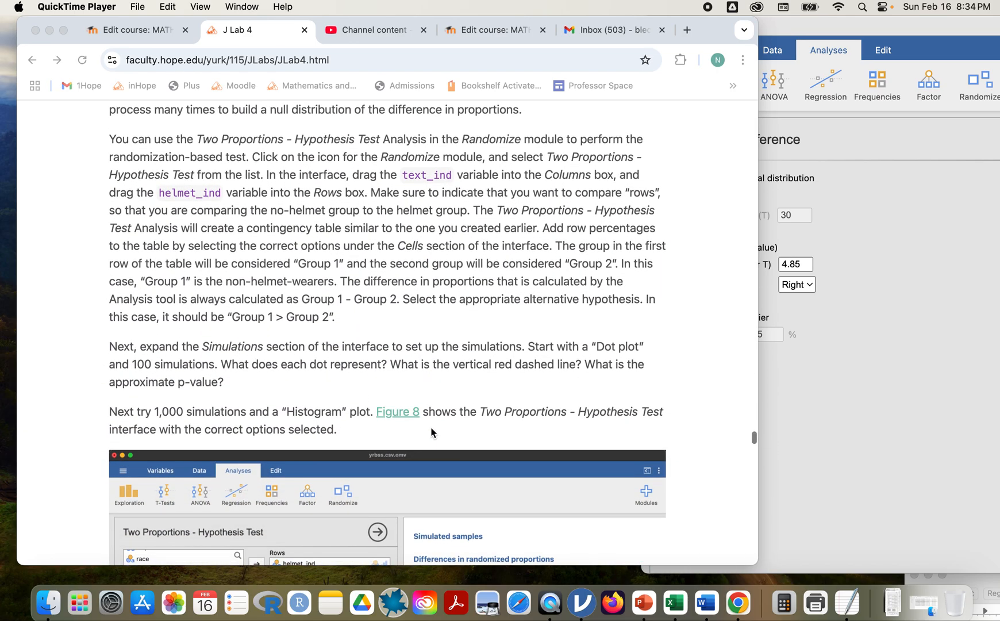
{"action": "scroll", "coordinate": [431, 427], "scroll_direction": "down", "scroll_amount": 8}
{"action": "scroll", "coordinate": [430, 427], "scroll_direction": "up", "scroll_amount": 14}
{"action": "scroll", "coordinate": [431, 432], "scroll_direction": "up", "scroll_amount": 4}
{"action": "scroll", "coordinate": [431, 431], "scroll_direction": "down", "scroll_amount": 15}
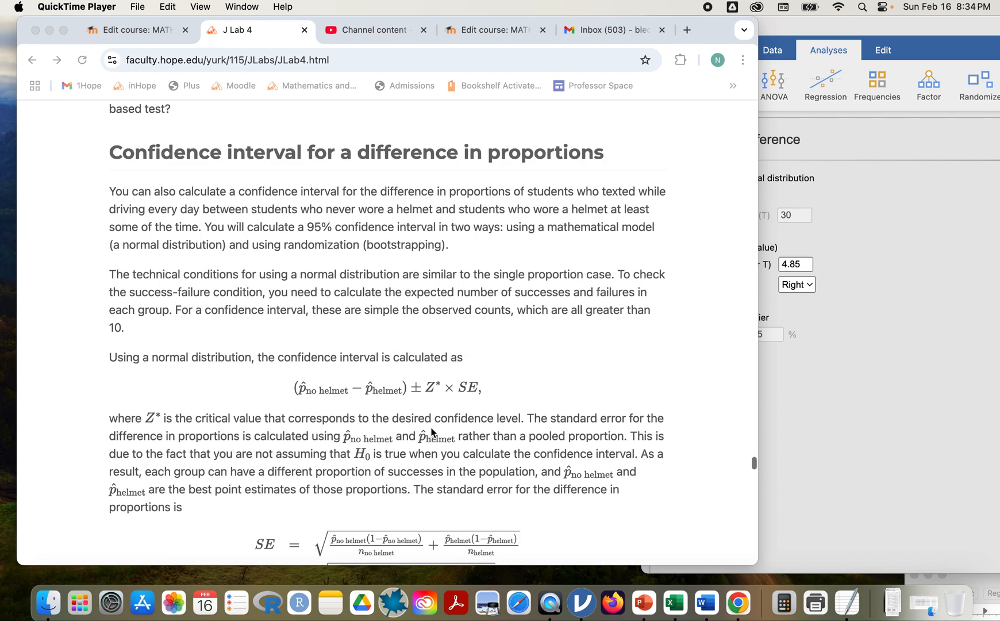
{"action": "scroll", "coordinate": [431, 431], "scroll_direction": "up", "scroll_amount": 12}
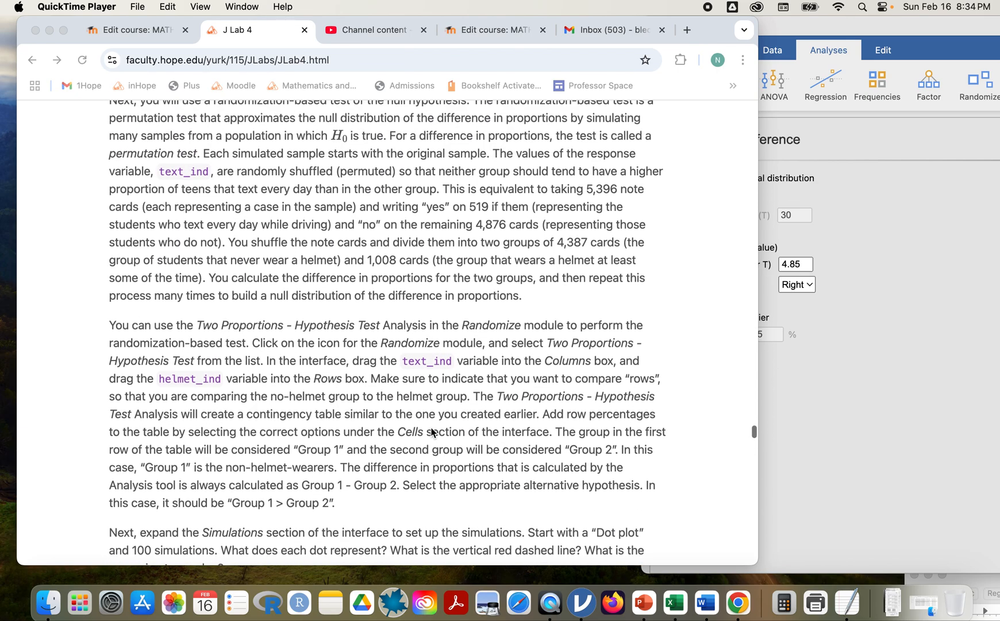
{"action": "scroll", "coordinate": [431, 431], "scroll_direction": "up", "scroll_amount": 2}
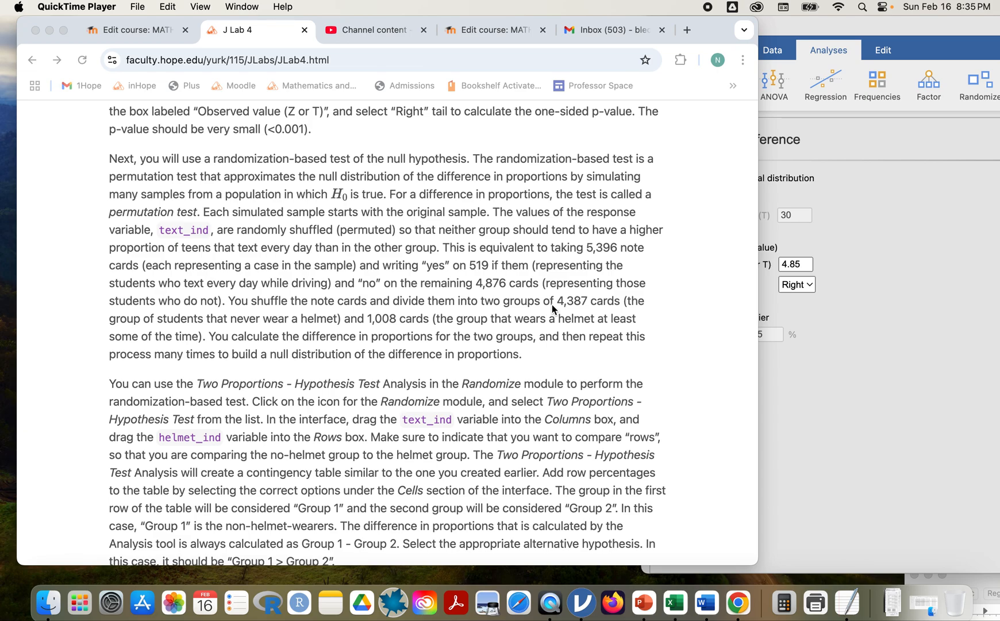
Reread the instructions in Chrome, then bring the jamovi Model-Based Inference window forward.
{"action": "left_click", "coordinate": [601, 304]}
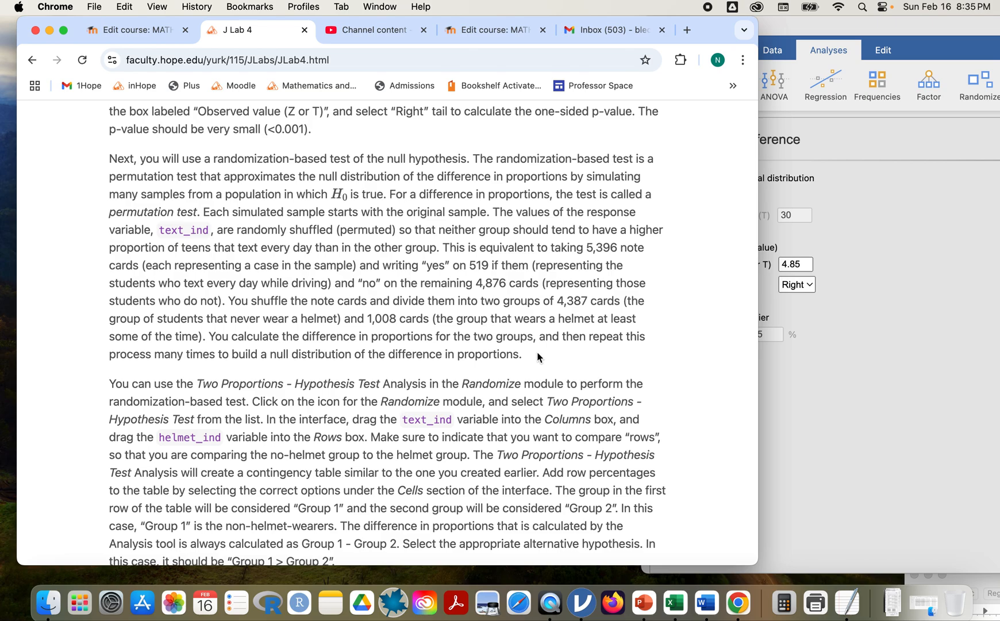
{"action": "scroll", "coordinate": [539, 357], "scroll_direction": "down", "scroll_amount": 1}
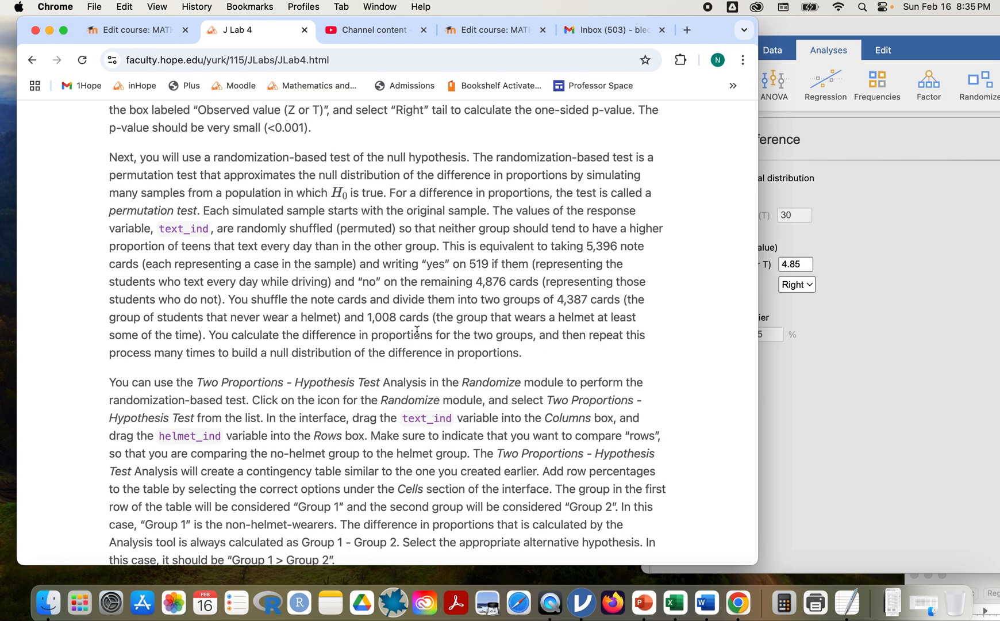
{"action": "scroll", "coordinate": [567, 298], "scroll_direction": "up", "scroll_amount": 20}
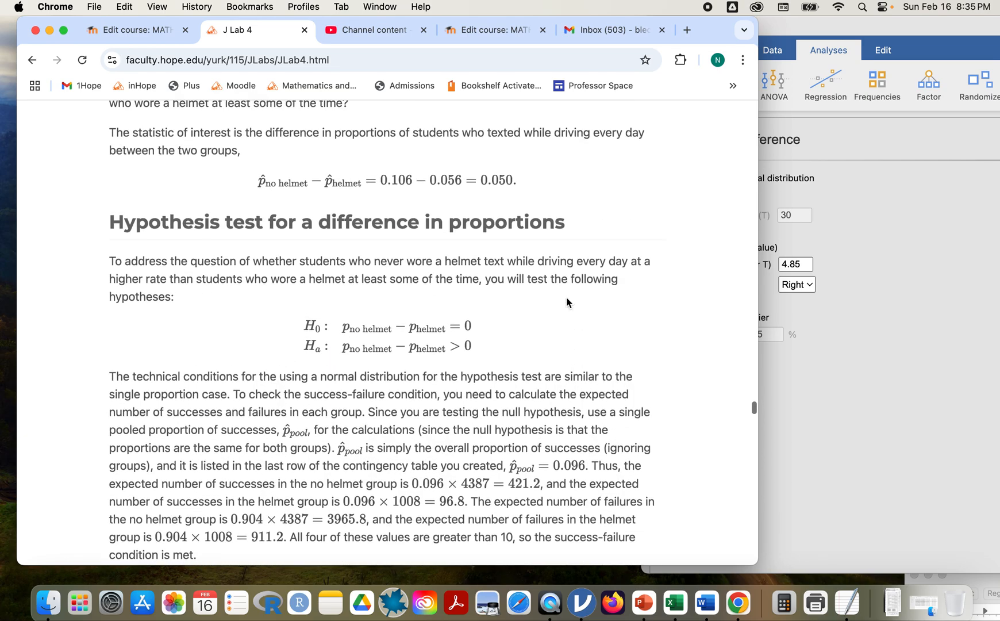
{"action": "scroll", "coordinate": [567, 298], "scroll_direction": "up", "scroll_amount": 2}
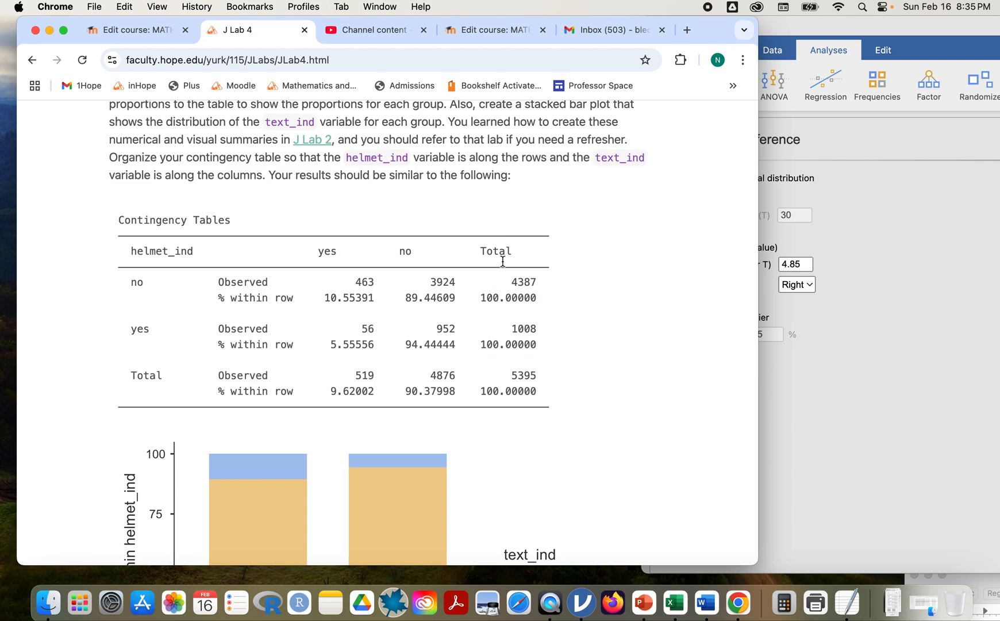
{"action": "scroll", "coordinate": [561, 383], "scroll_direction": "down", "scroll_amount": 15}
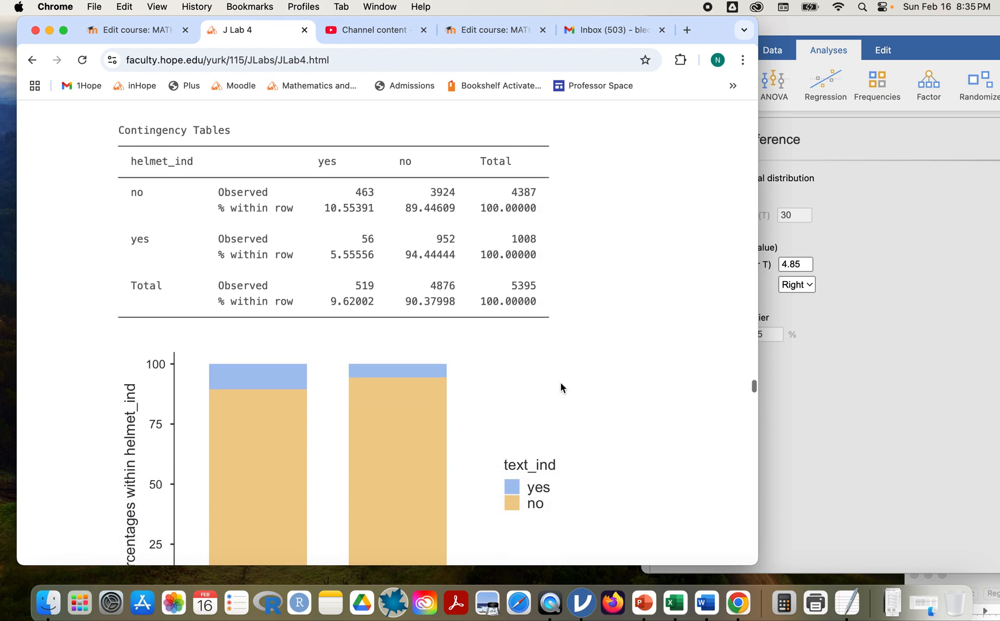
{"action": "scroll", "coordinate": [561, 382], "scroll_direction": "down", "scroll_amount": 20}
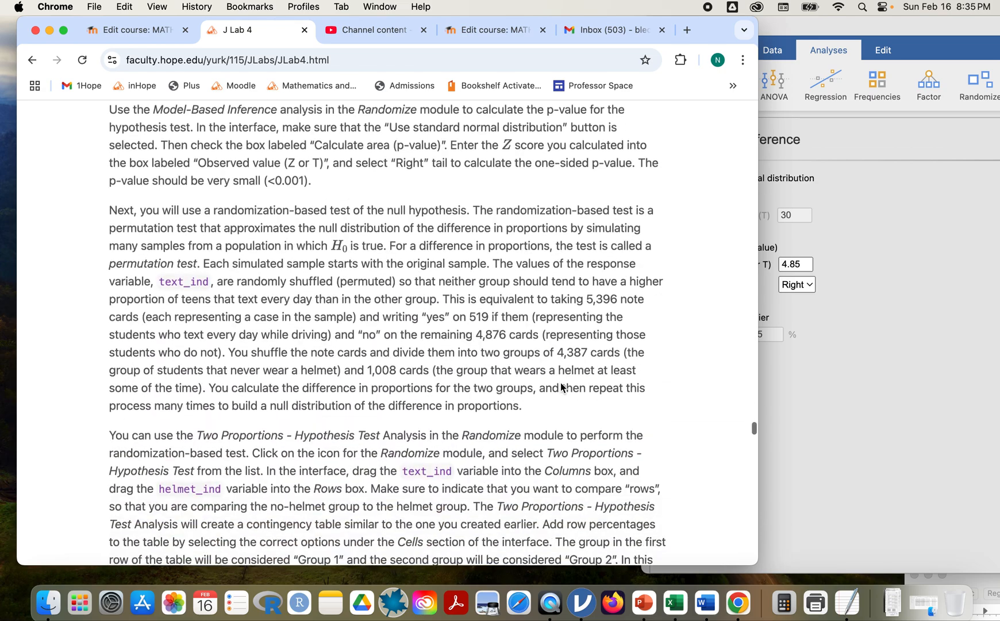
{"action": "scroll", "coordinate": [560, 382], "scroll_direction": "down", "scroll_amount": 6}
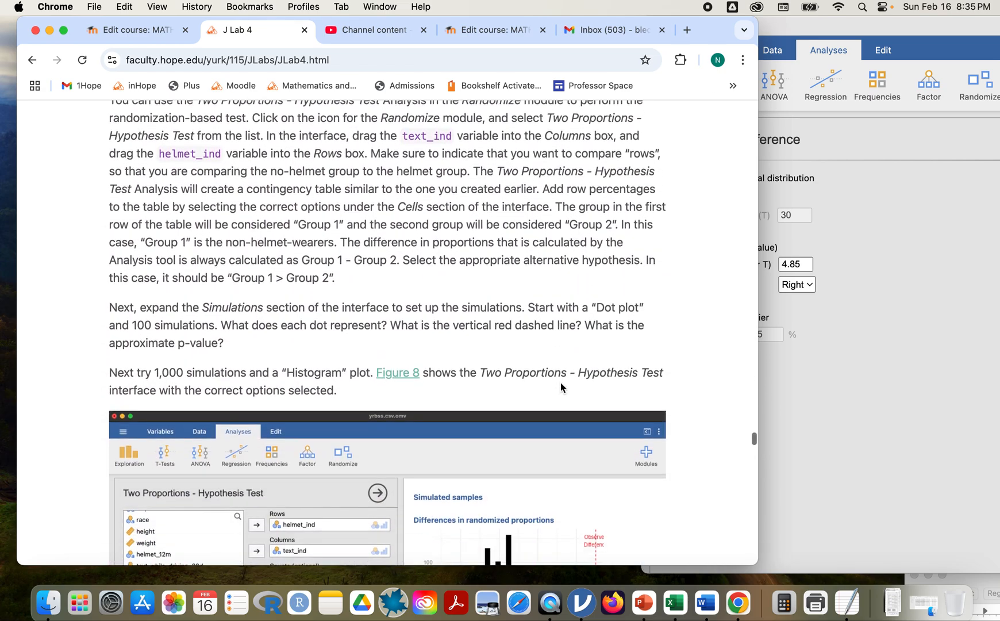
{"action": "scroll", "coordinate": [560, 382], "scroll_direction": "up", "scroll_amount": 3}
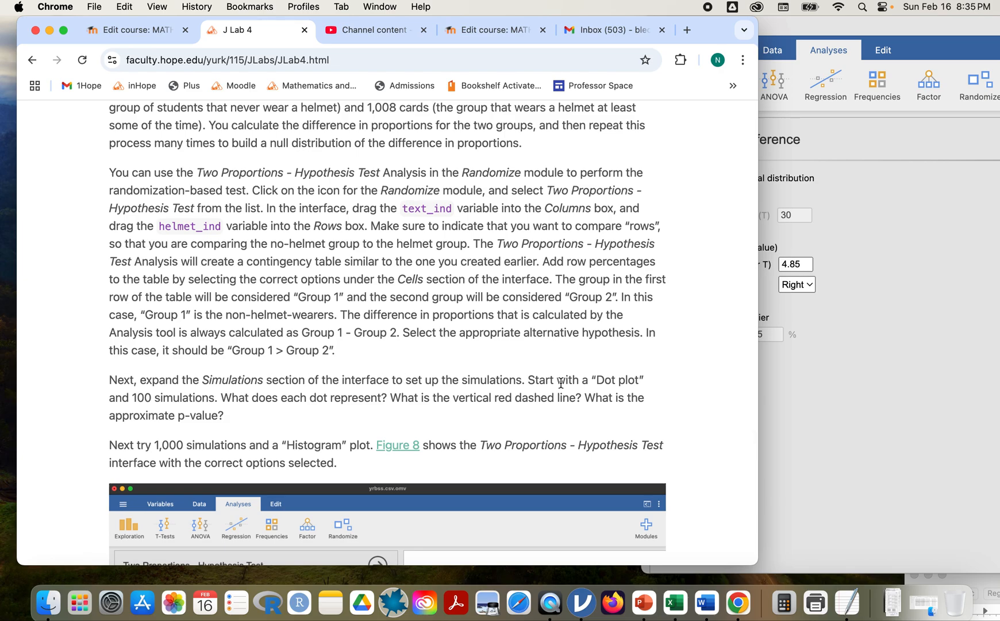
{"action": "scroll", "coordinate": [561, 382], "scroll_direction": "up", "scroll_amount": 1}
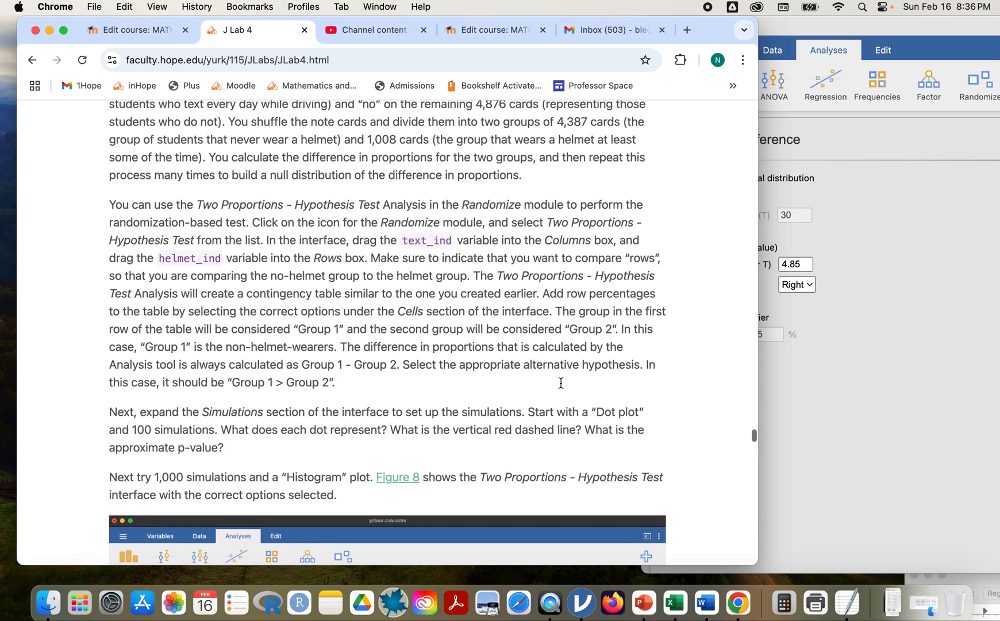
{"action": "scroll", "coordinate": [560, 383], "scroll_direction": "up", "scroll_amount": 3}
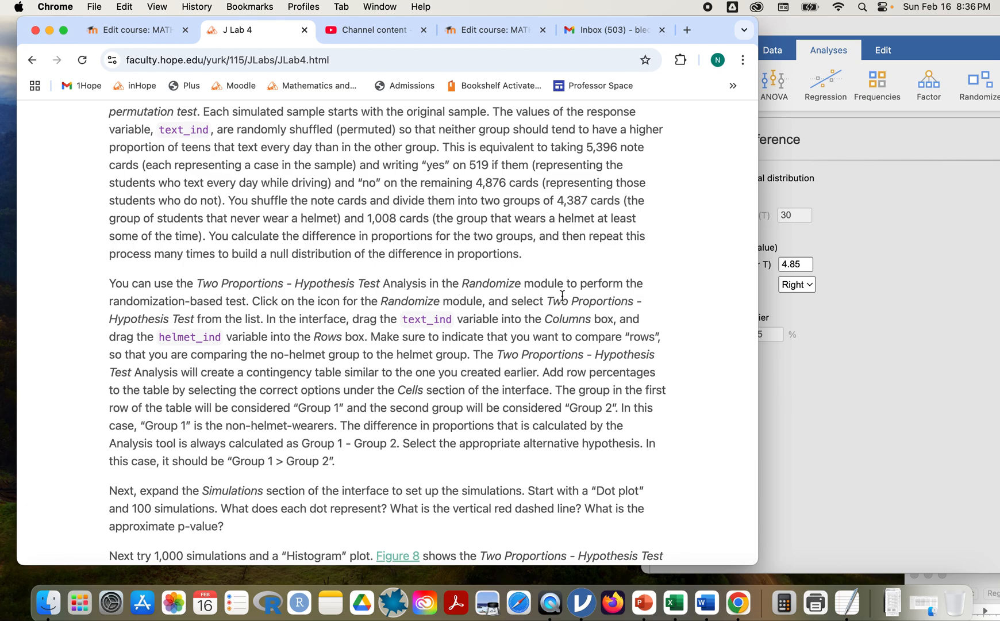
{"action": "left_click", "coordinate": [909, 372]}
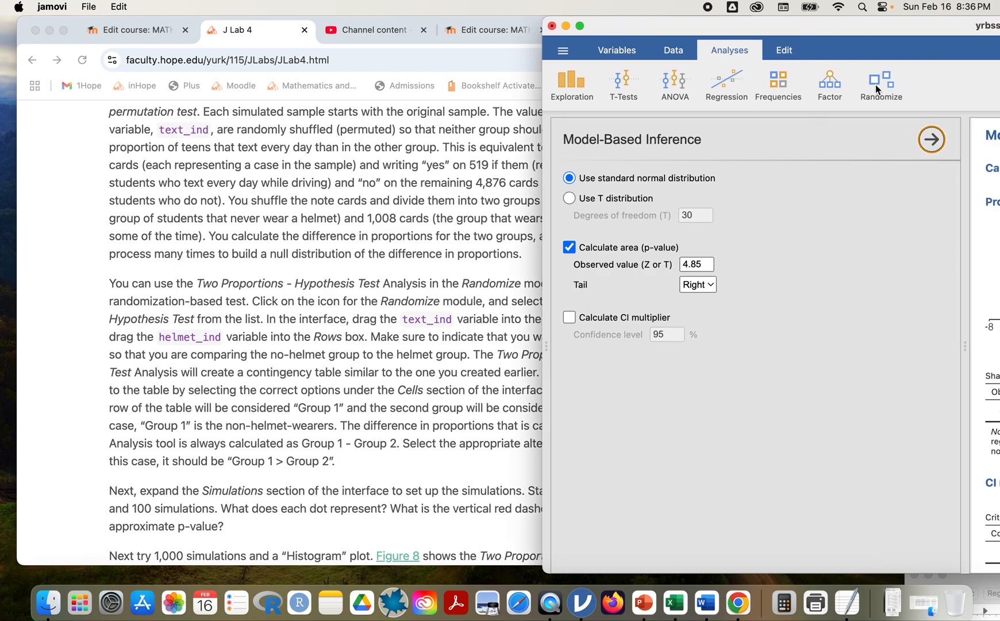
Add a Two Proportions - Hypothesis Test from the Randomize menu, checking the lab page.
{"action": "left_click", "coordinate": [875, 84]}
{"action": "left_click_drag", "start_coordinate": [875, 33], "coordinate": [773, 27]}
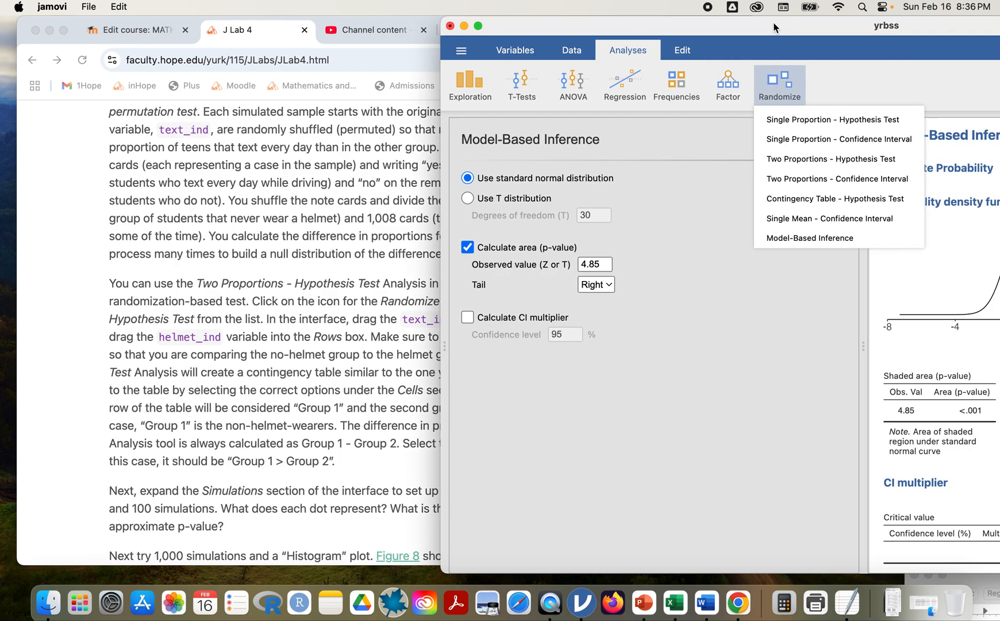
{"action": "left_click", "coordinate": [794, 160]}
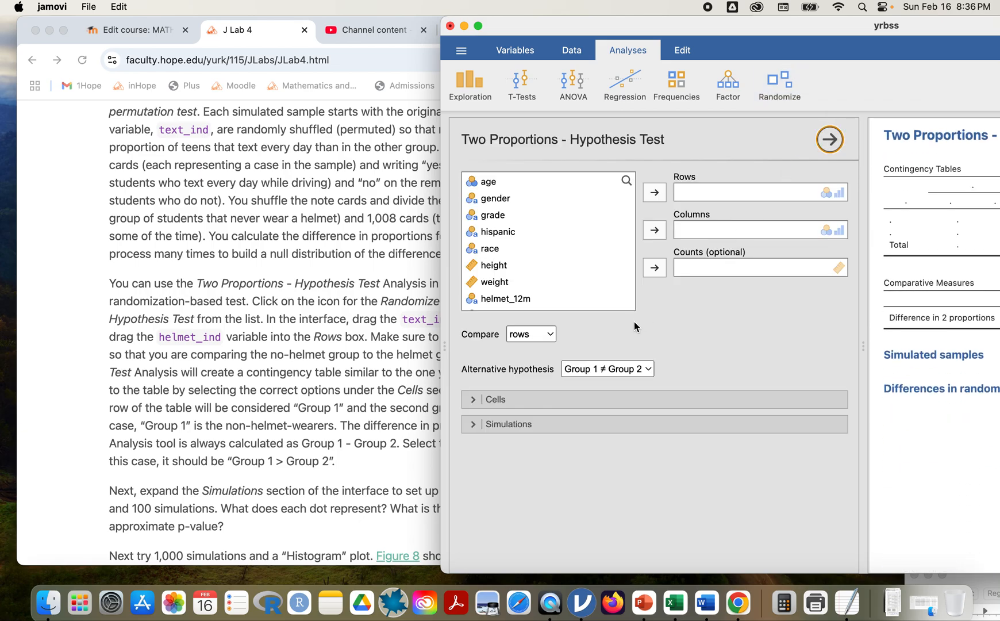
{"action": "scroll", "coordinate": [566, 297], "scroll_direction": "down", "scroll_amount": 1}
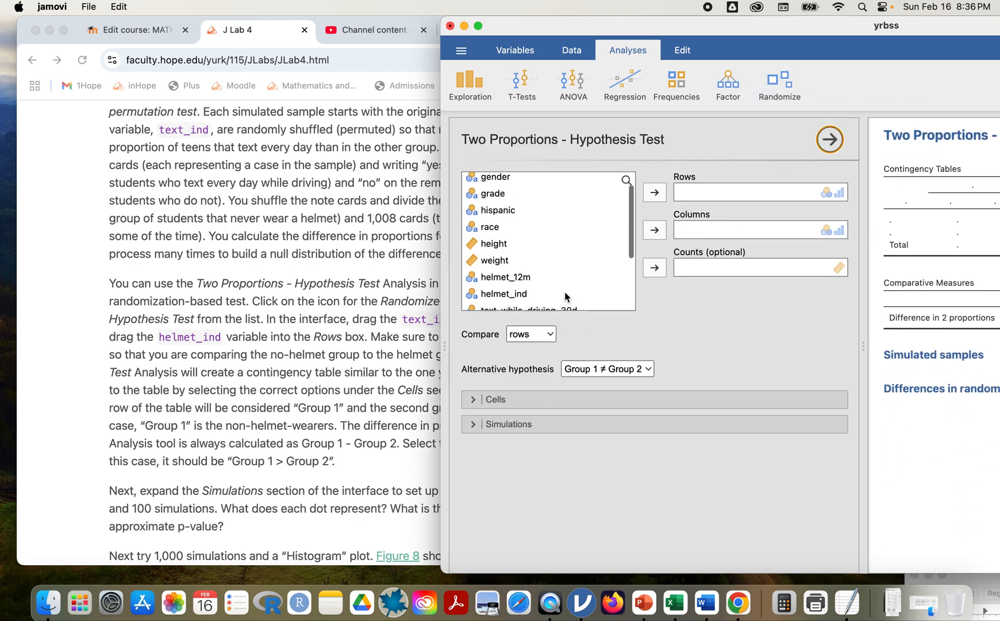
{"action": "left_click", "coordinate": [310, 362]}
{"action": "scroll", "coordinate": [438, 371], "scroll_direction": "down", "scroll_amount": 1}
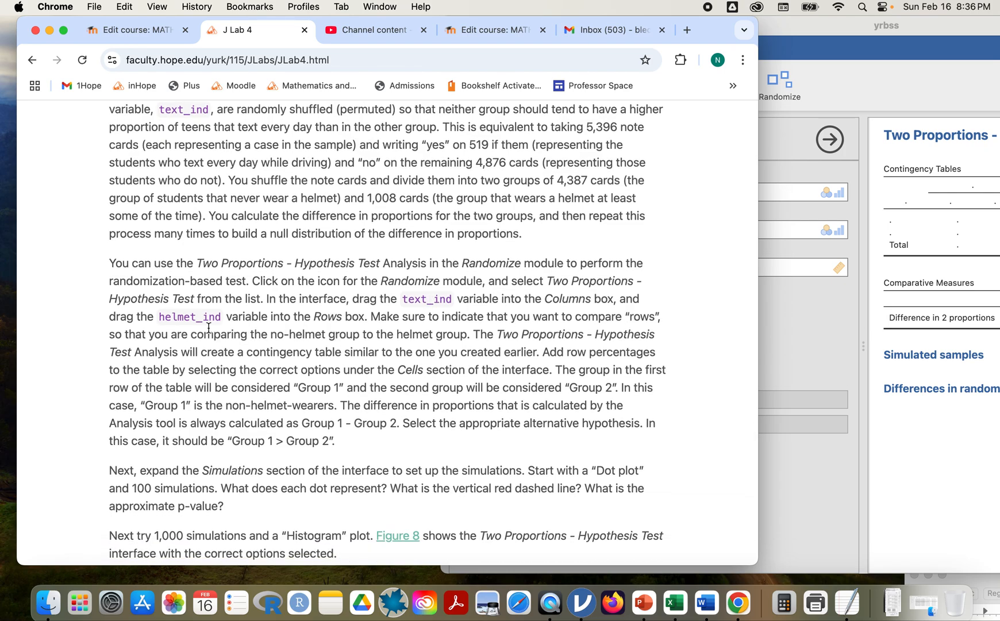
{"action": "left_click", "coordinate": [854, 348]}
{"action": "scroll", "coordinate": [588, 306], "scroll_direction": "down", "scroll_amount": 3}
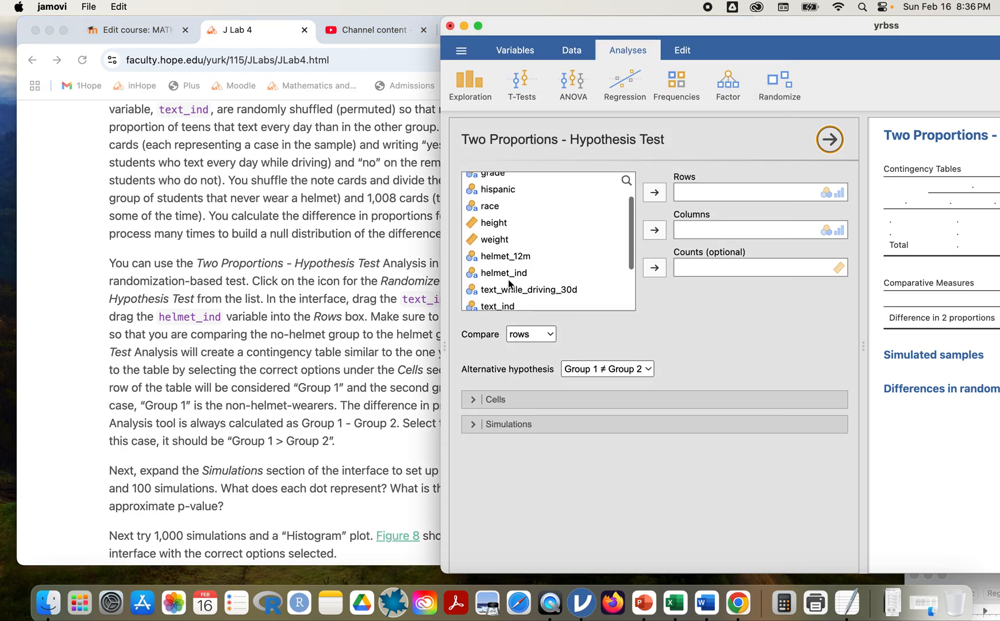
Assign helmet_ind to Rows and text_ind to Columns, then reposition the jamovi window.
{"action": "left_click", "coordinate": [506, 274]}
{"action": "left_click", "coordinate": [652, 195]}
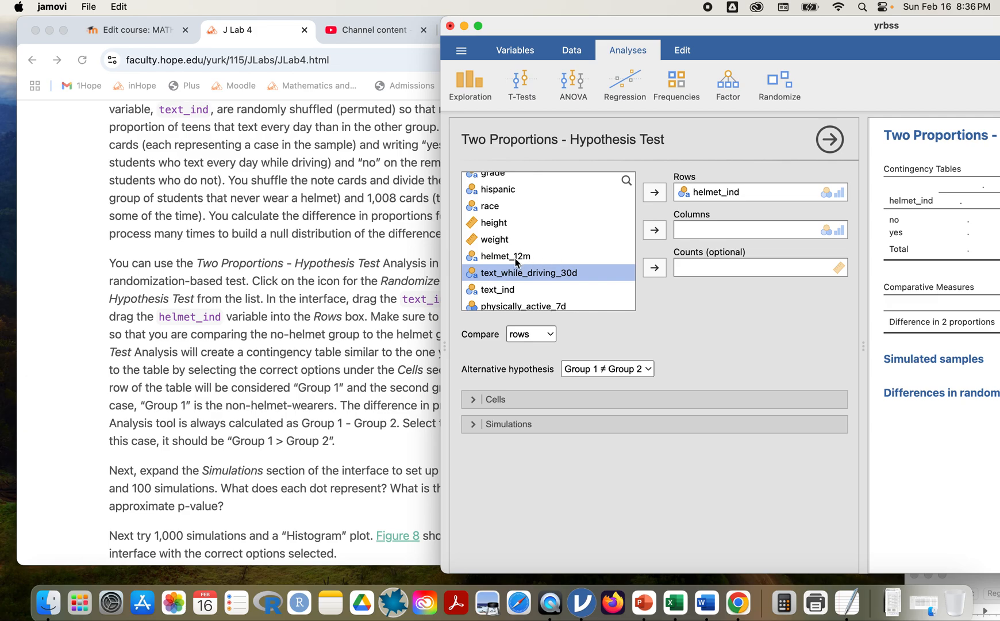
{"action": "scroll", "coordinate": [537, 272], "scroll_direction": "down", "scroll_amount": 2}
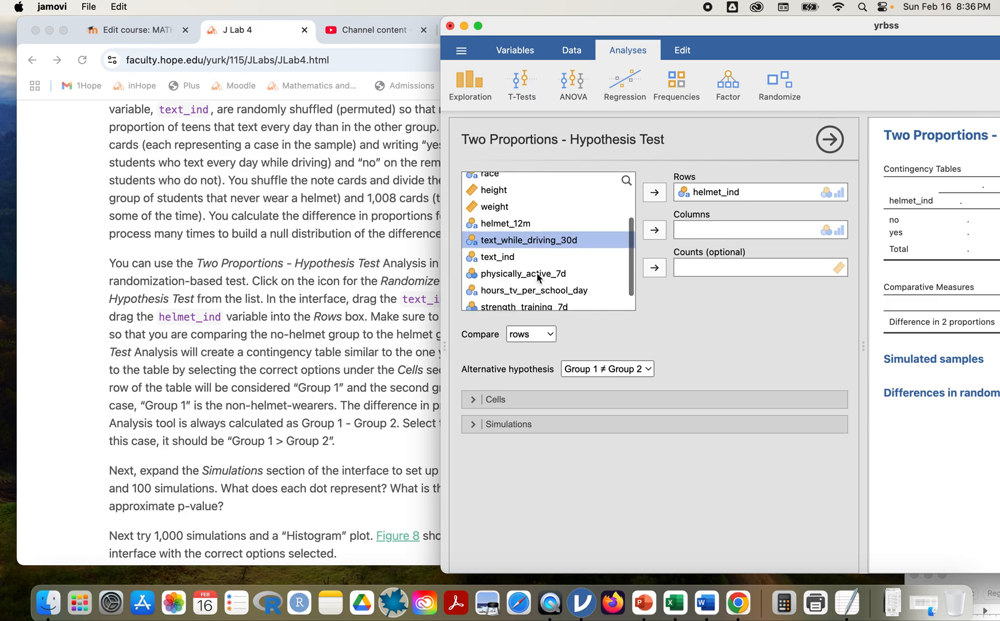
{"action": "left_click", "coordinate": [501, 258]}
{"action": "left_click", "coordinate": [655, 230]}
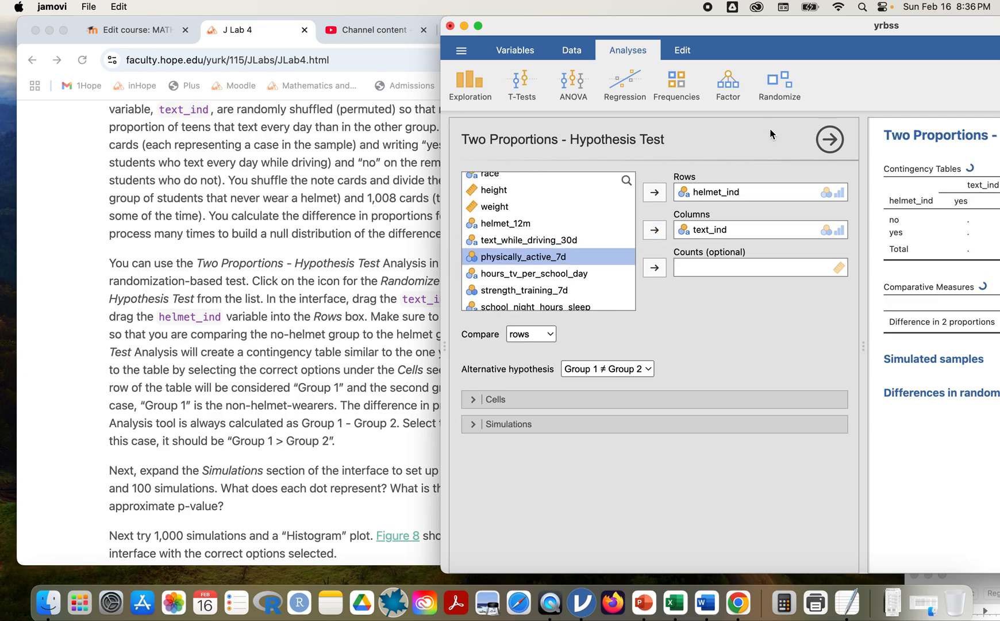
{"action": "left_click_drag", "start_coordinate": [811, 43], "coordinate": [534, 33]}
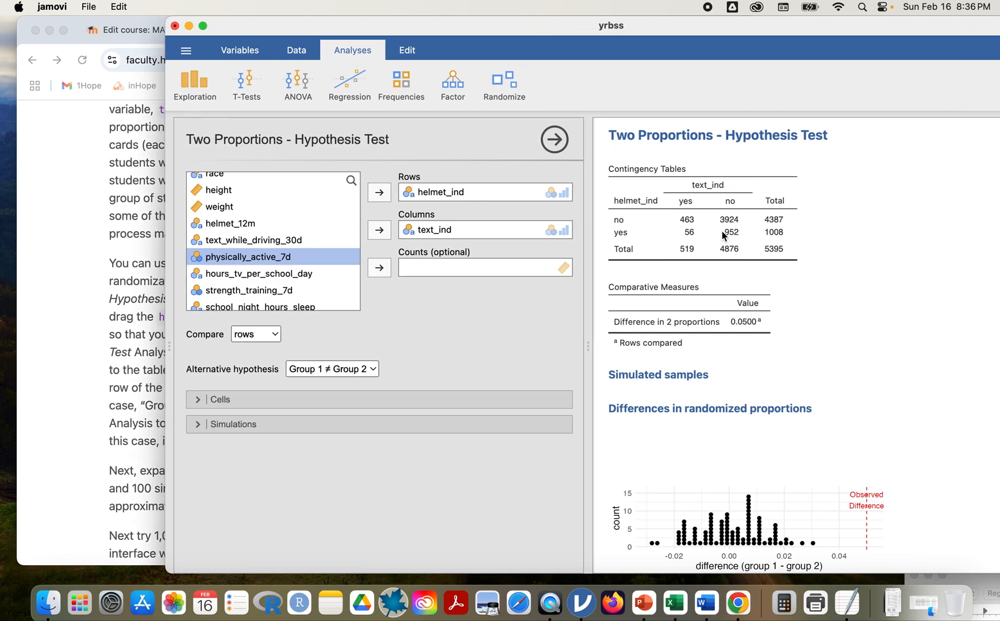
{"action": "left_click_drag", "start_coordinate": [526, 25], "coordinate": [935, 3]}
Choose Group 1 > Group 2 as the one-sided alternative, then bring the lab page forward.
{"action": "left_click_drag", "start_coordinate": [809, 22], "coordinate": [912, 19]}
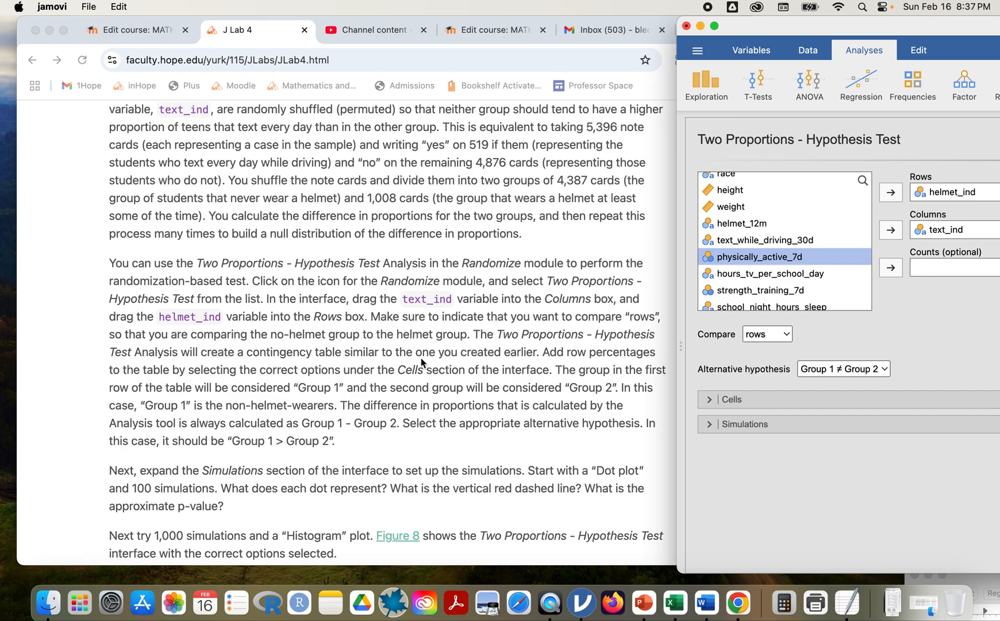
{"action": "left_click", "coordinate": [887, 372]}
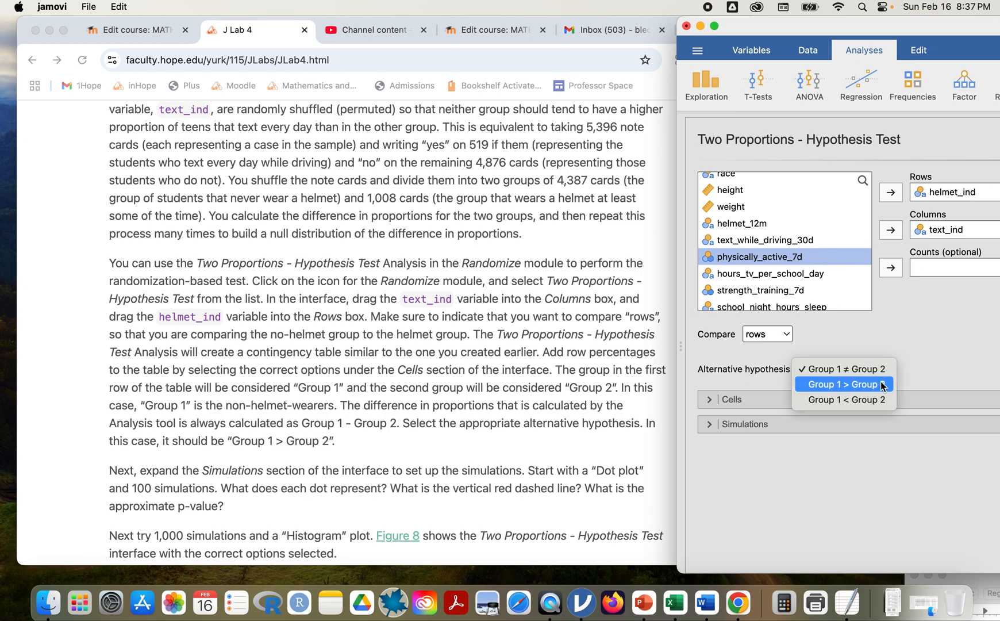
{"action": "left_click", "coordinate": [882, 385]}
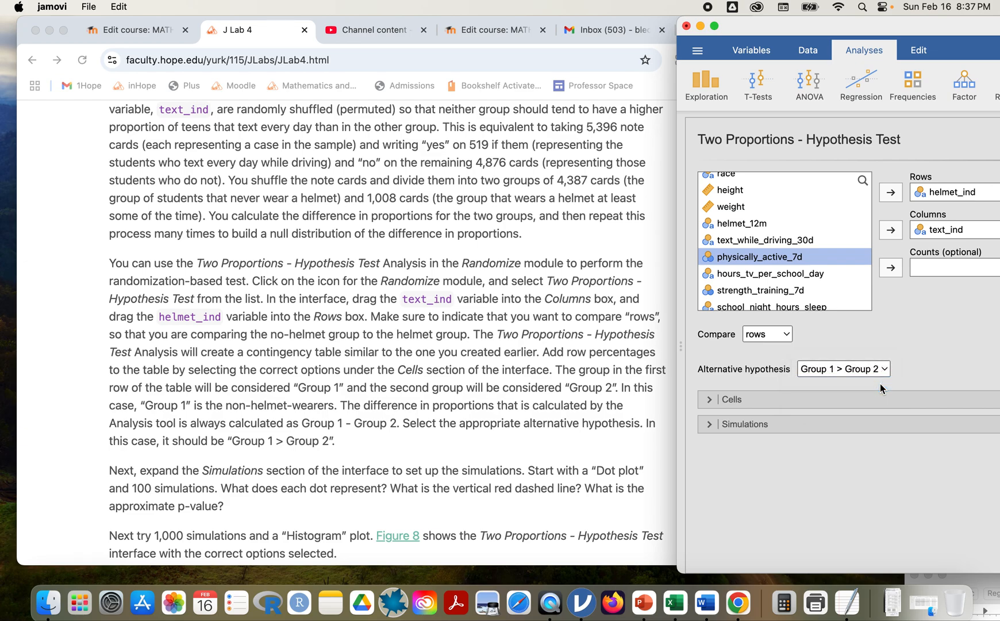
{"action": "left_click_drag", "start_coordinate": [904, 27], "coordinate": [823, 27]}
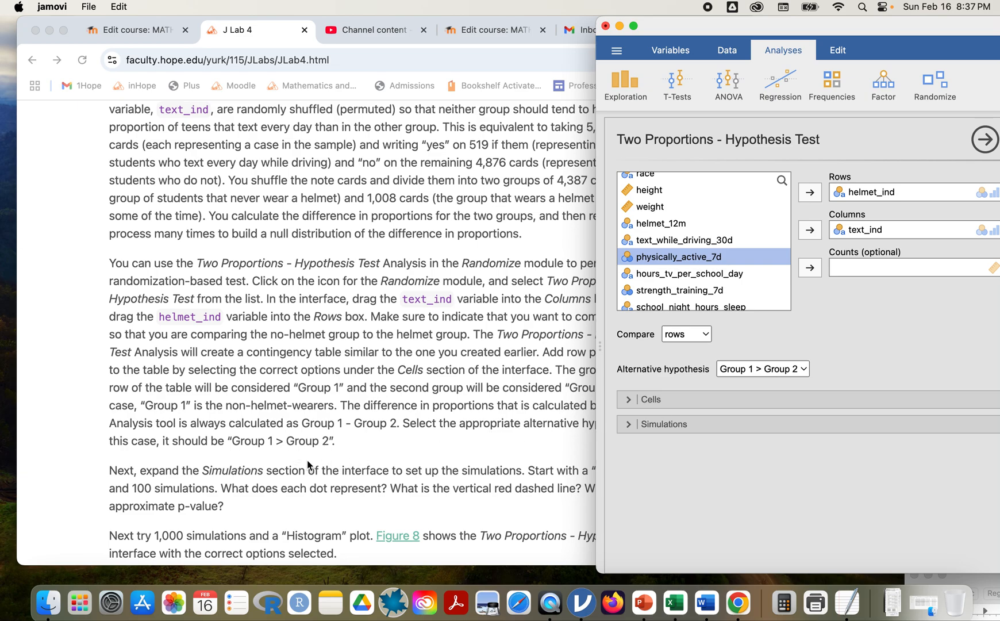
{"action": "left_click_drag", "start_coordinate": [851, 27], "coordinate": [711, 27]}
{"action": "left_click", "coordinate": [283, 517]}
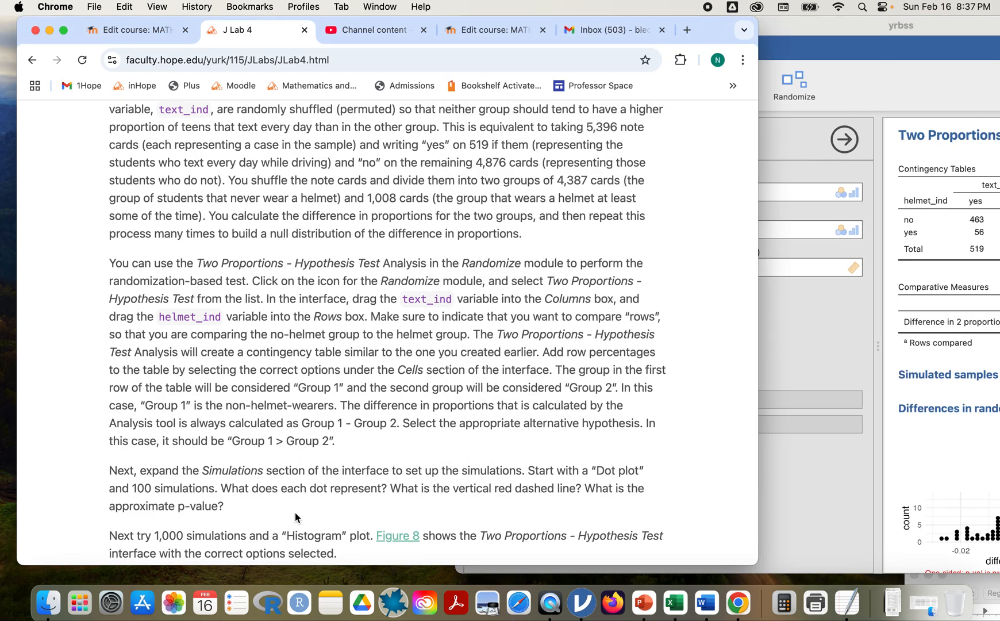
Expand Simulations and tick Seed random number generator, then move jamovi aside to show the lab.
{"action": "scroll", "coordinate": [295, 517], "scroll_direction": "down", "scroll_amount": 10}
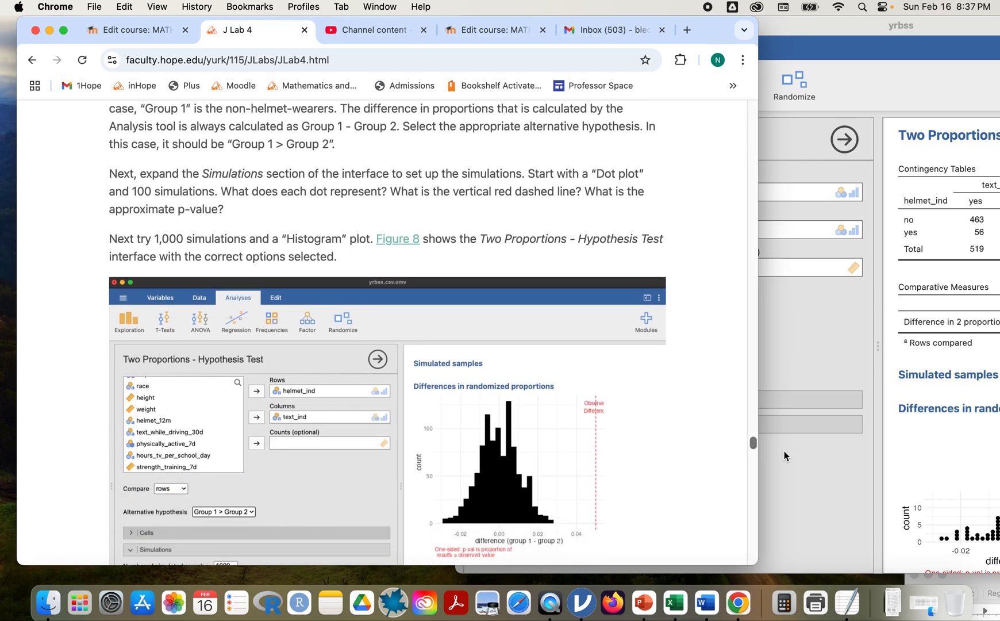
{"action": "scroll", "coordinate": [431, 478], "scroll_direction": "down", "scroll_amount": 7}
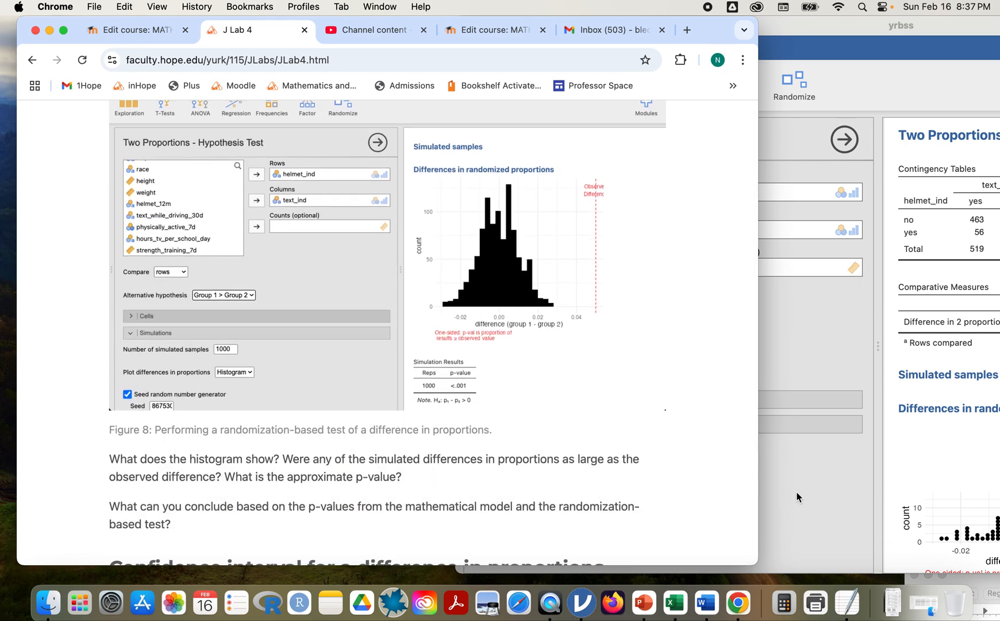
{"action": "left_click", "coordinate": [808, 467]}
{"action": "left_click", "coordinate": [492, 431]}
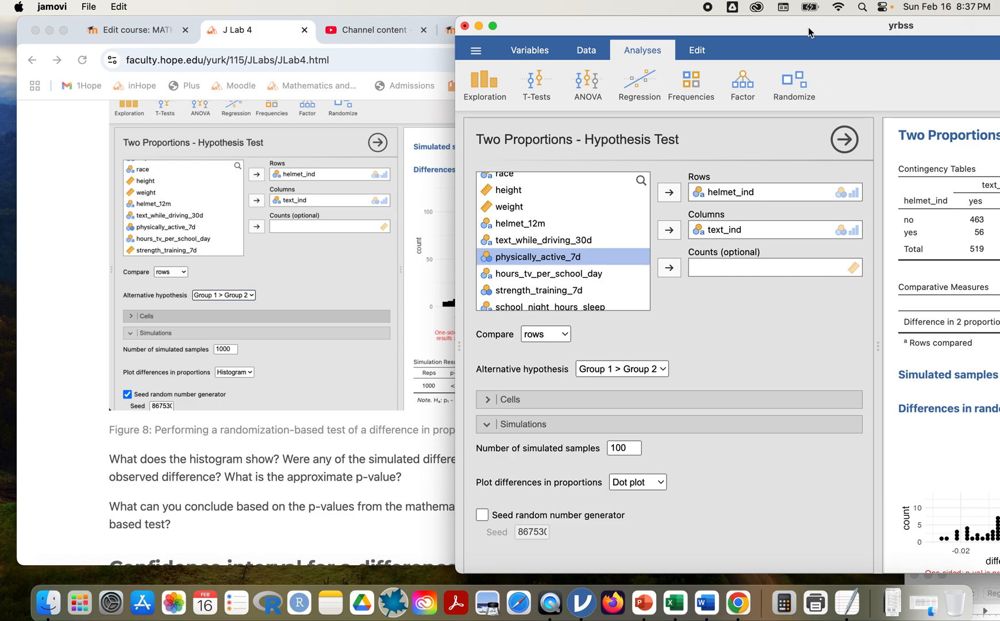
{"action": "left_click_drag", "start_coordinate": [808, 28], "coordinate": [438, 28]}
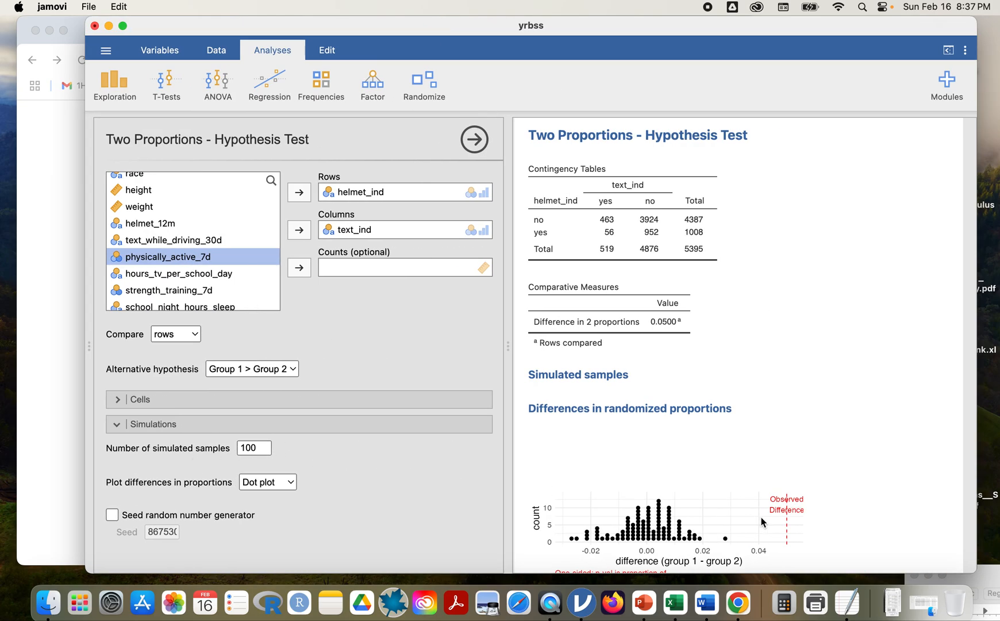
{"action": "scroll", "coordinate": [762, 516], "scroll_direction": "down", "scroll_amount": 2}
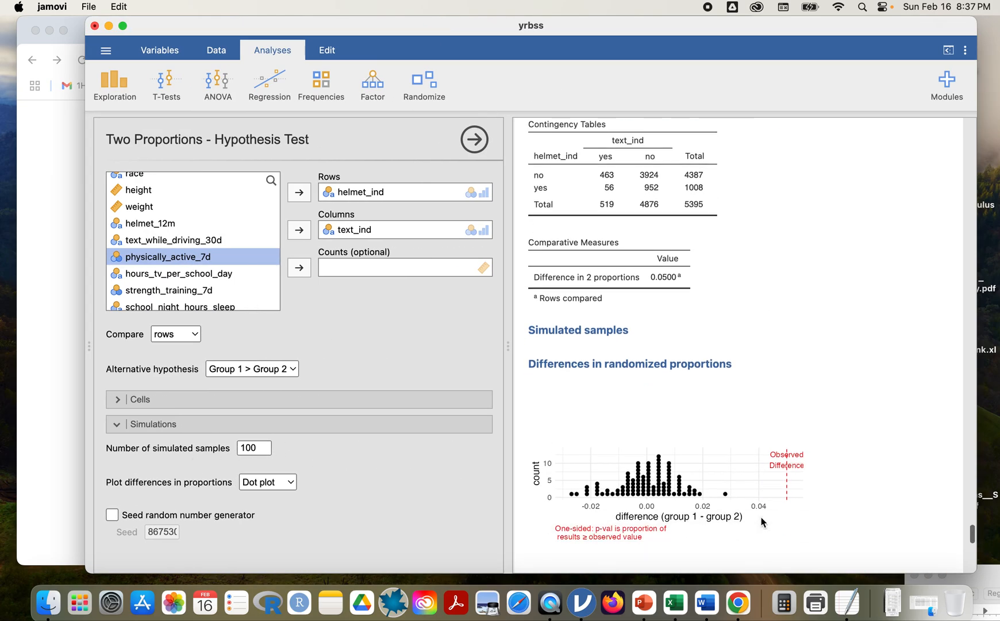
{"action": "left_click", "coordinate": [112, 515]}
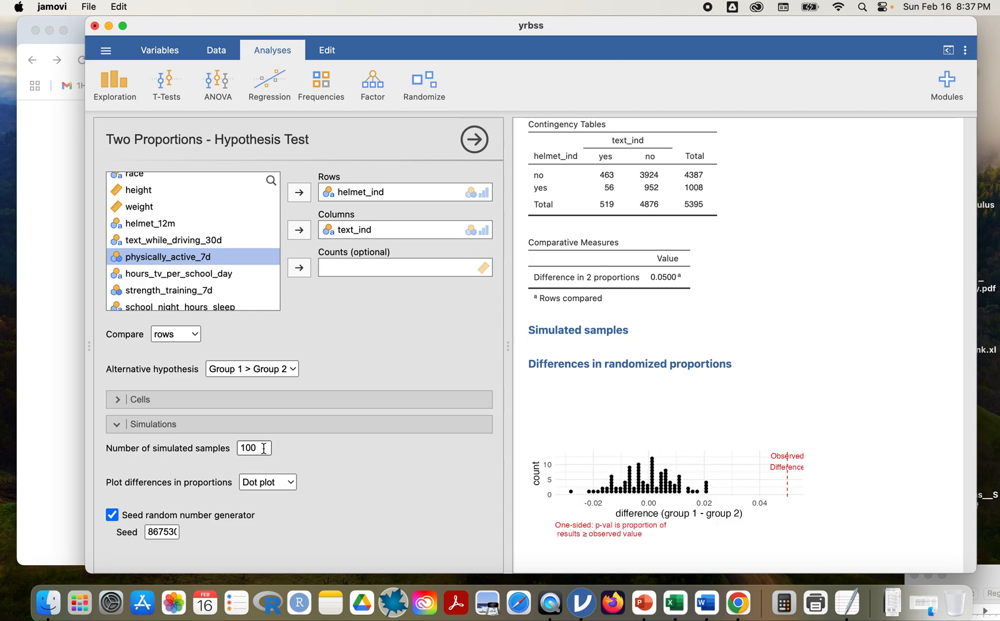
{"action": "left_click_drag", "start_coordinate": [457, 28], "coordinate": [410, 565]}
{"action": "scroll", "coordinate": [450, 486], "scroll_direction": "up", "scroll_amount": 10}
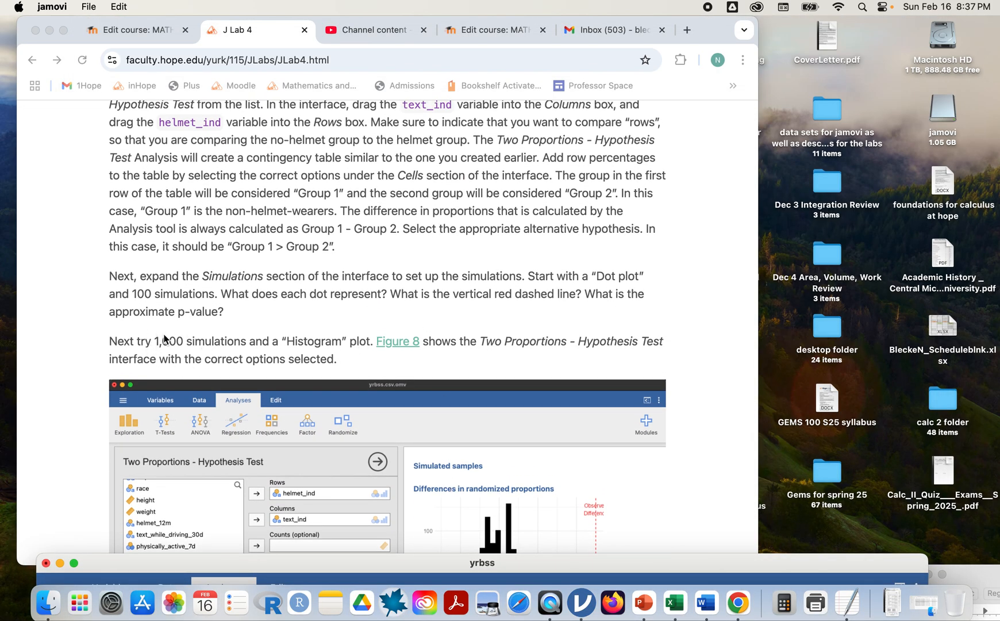
Set 1000 simulated samples and plot the differences in proportions as a Histogram.
{"action": "scroll", "coordinate": [487, 394], "scroll_direction": "down", "scroll_amount": 6}
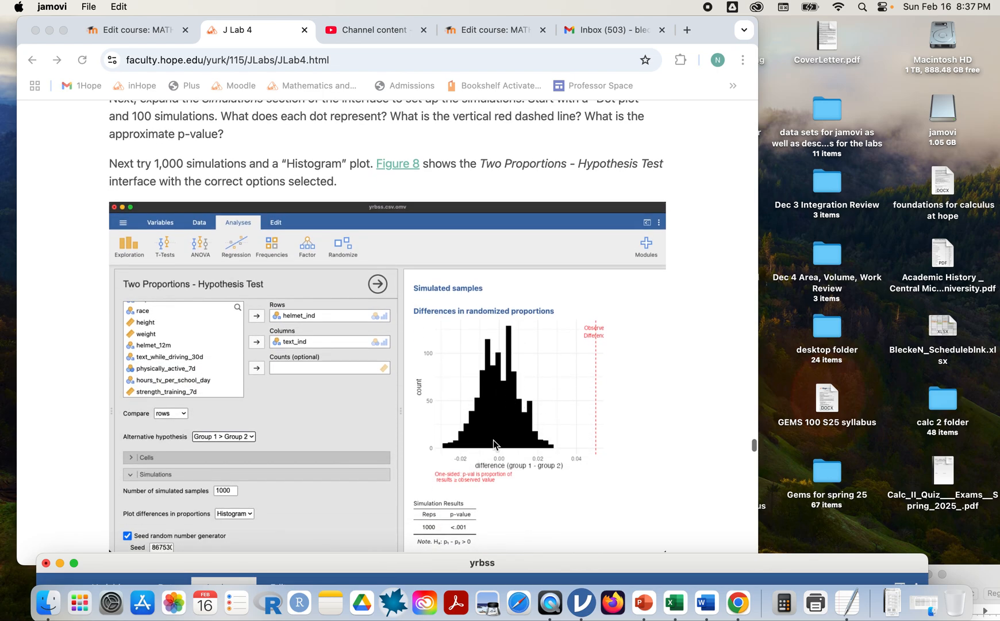
{"action": "left_click_drag", "start_coordinate": [809, 564], "coordinate": [850, 34]}
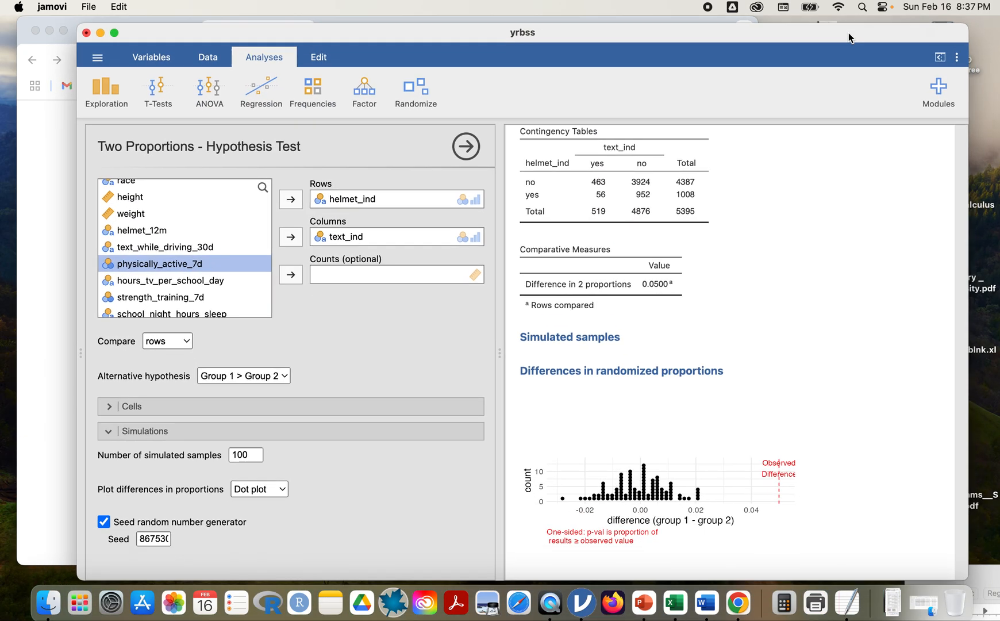
{"action": "left_click", "coordinate": [252, 454]}
{"action": "type", "text": "1000"}
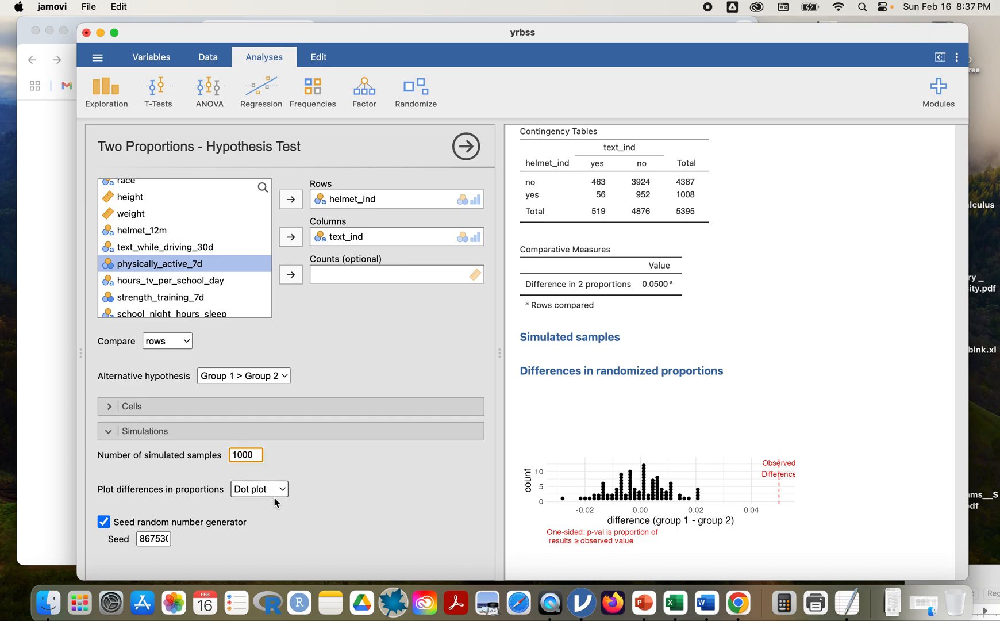
{"action": "left_click", "coordinate": [281, 491]}
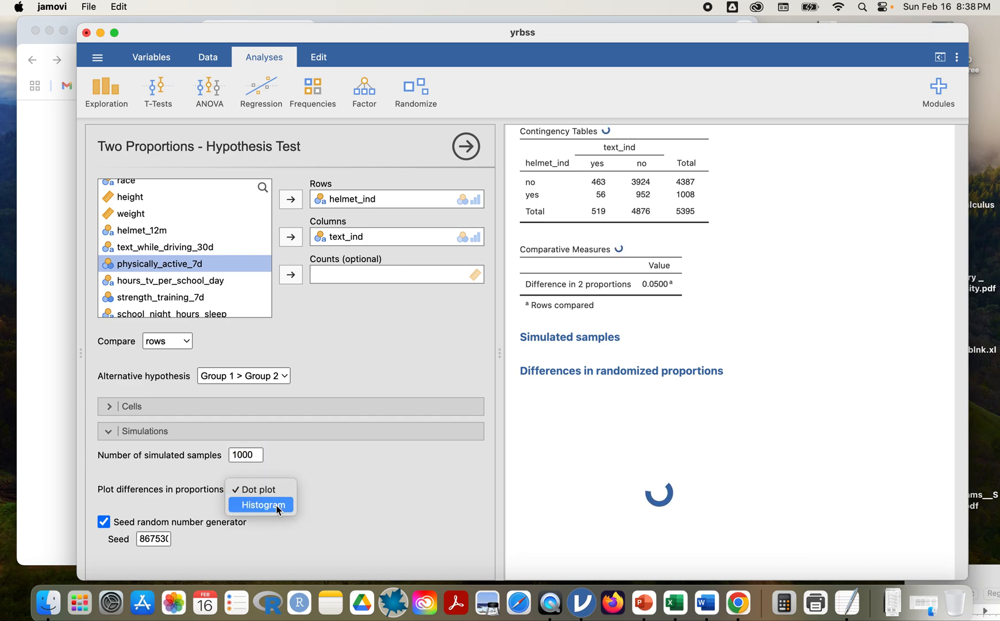
{"action": "left_click", "coordinate": [277, 506]}
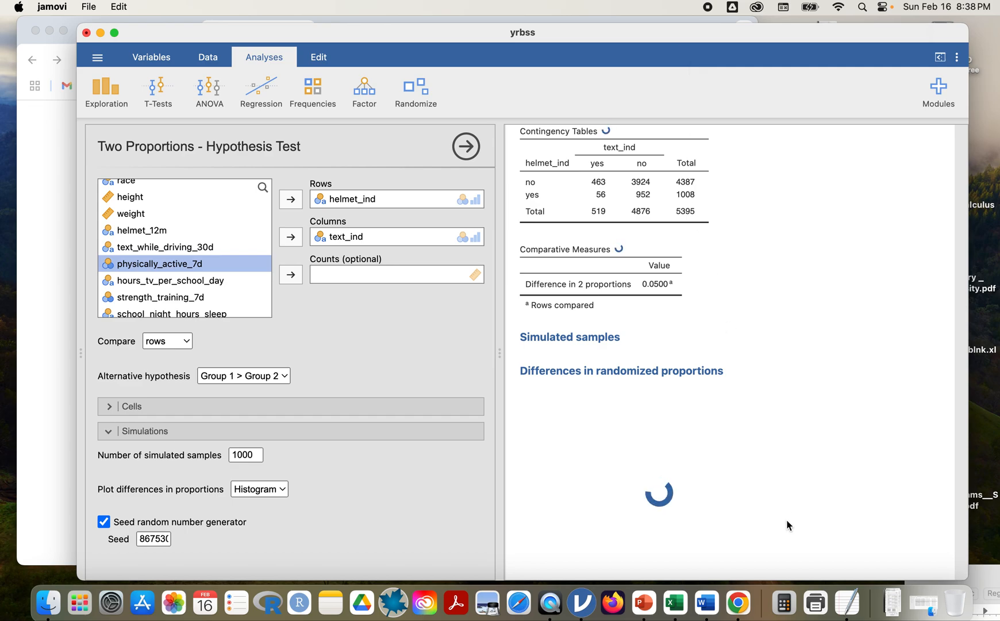
{"action": "left_click_drag", "start_coordinate": [736, 39], "coordinate": [770, 32]}
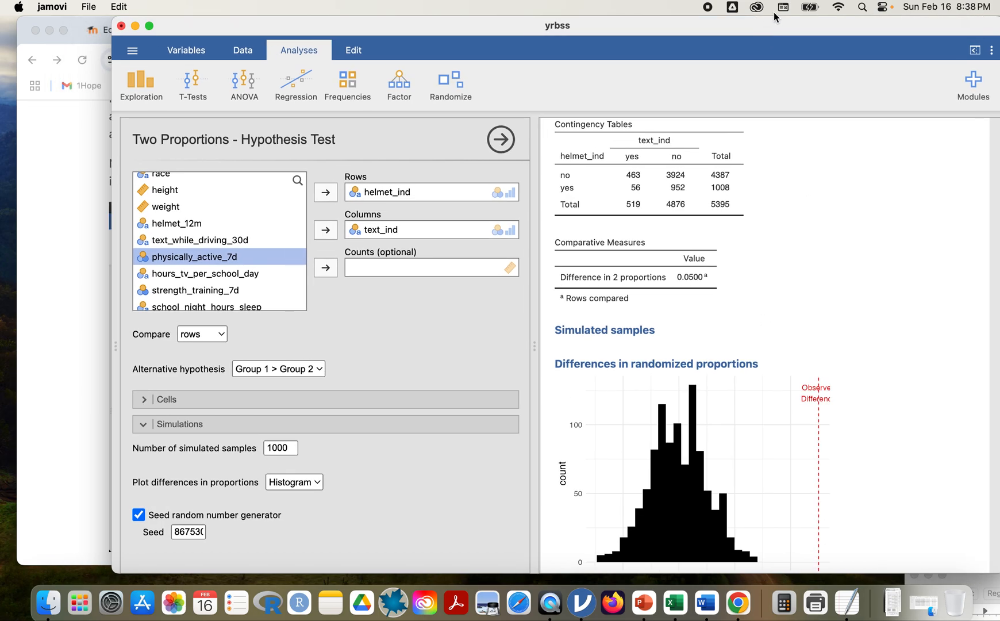
{"action": "scroll", "coordinate": [797, 291], "scroll_direction": "down", "scroll_amount": 5}
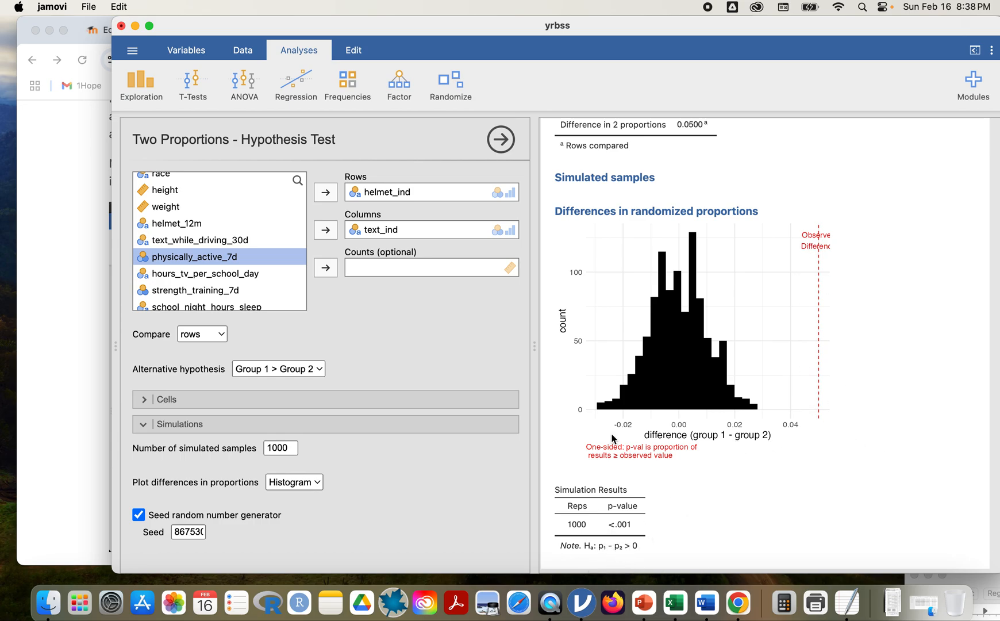
{"action": "left_click_drag", "start_coordinate": [588, 31], "coordinate": [694, 33]}
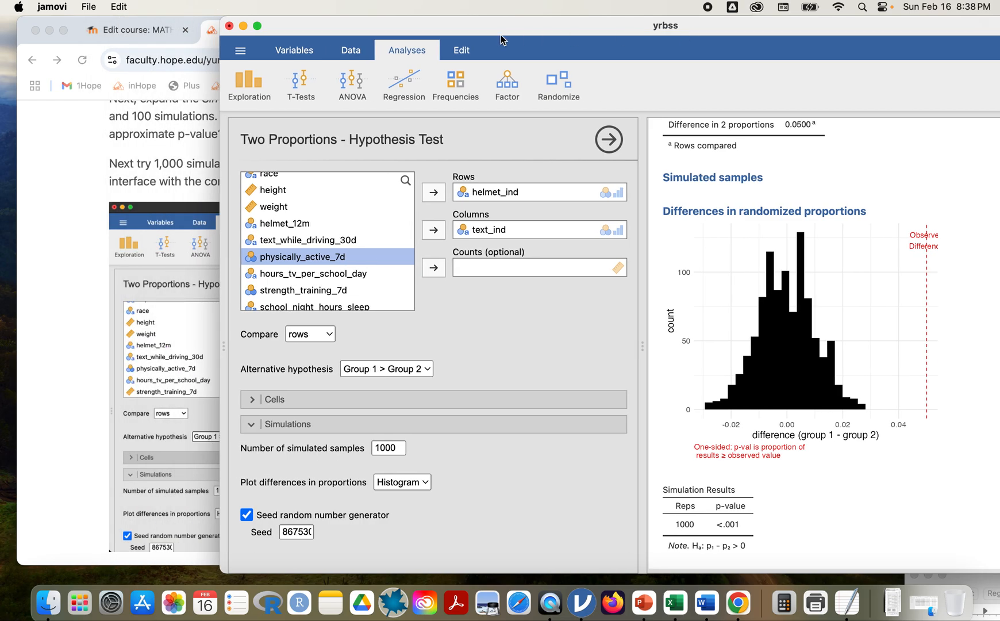
{"action": "left_click_drag", "start_coordinate": [502, 23], "coordinate": [565, 13]}
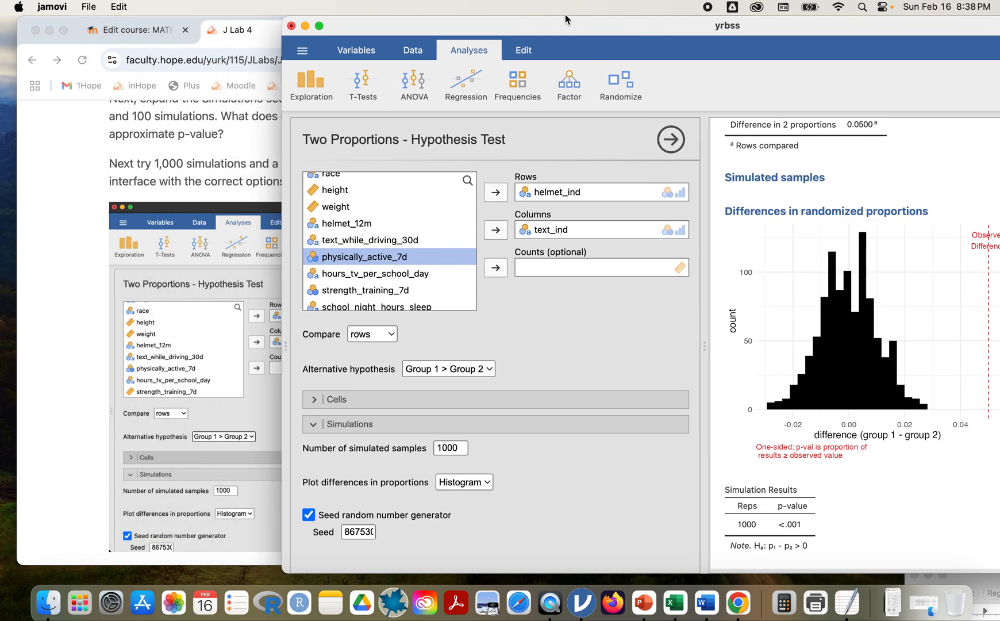
Scroll the J Lab 4 page down to the Confidence interval for a difference in proportions heading.
{"action": "left_click", "coordinate": [176, 403]}
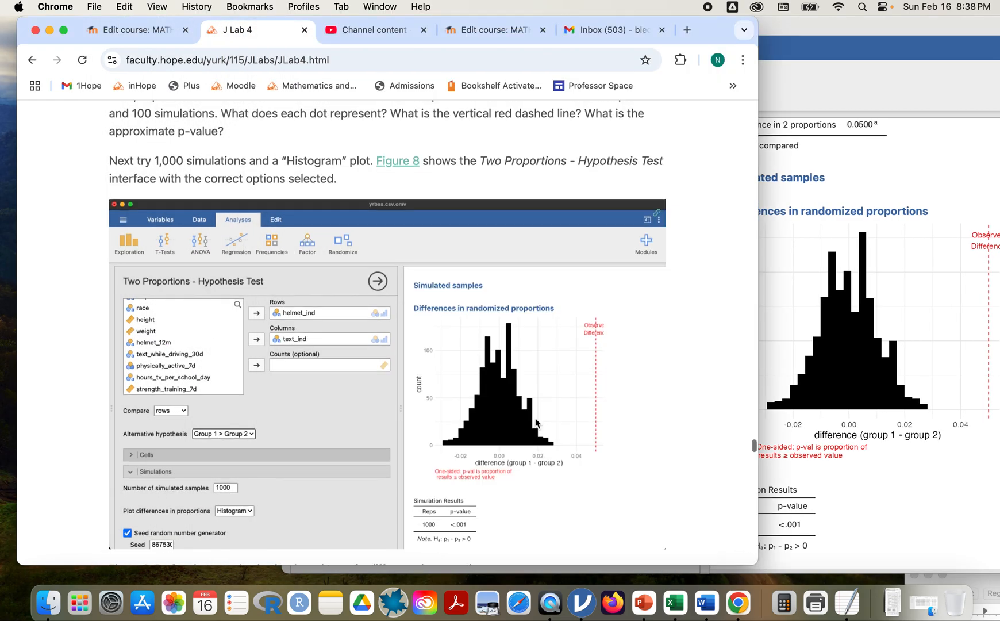
{"action": "scroll", "coordinate": [536, 423], "scroll_direction": "down", "scroll_amount": 10}
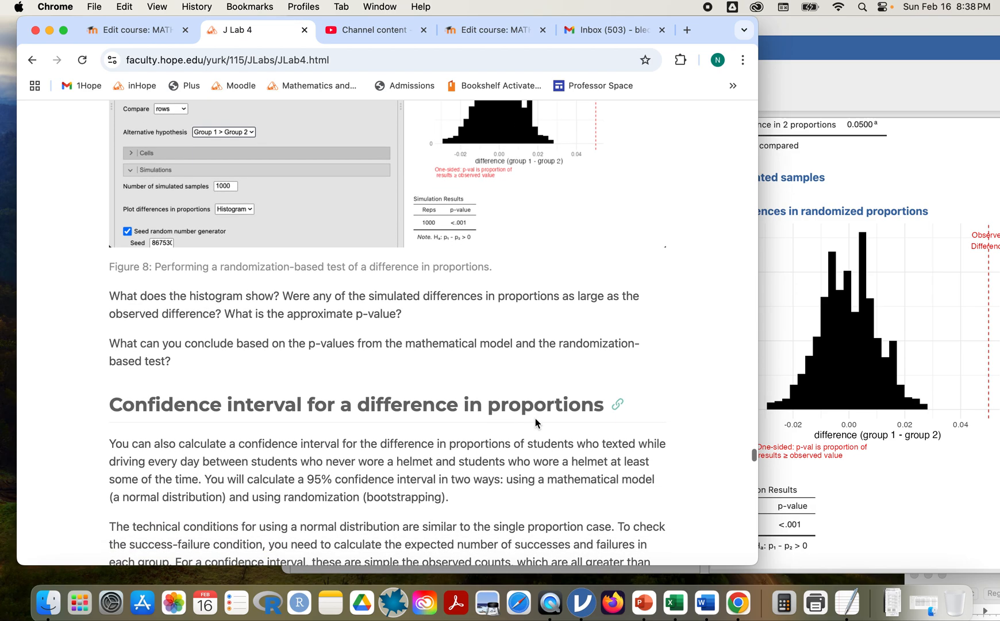
{"action": "left_click", "coordinate": [850, 23]}
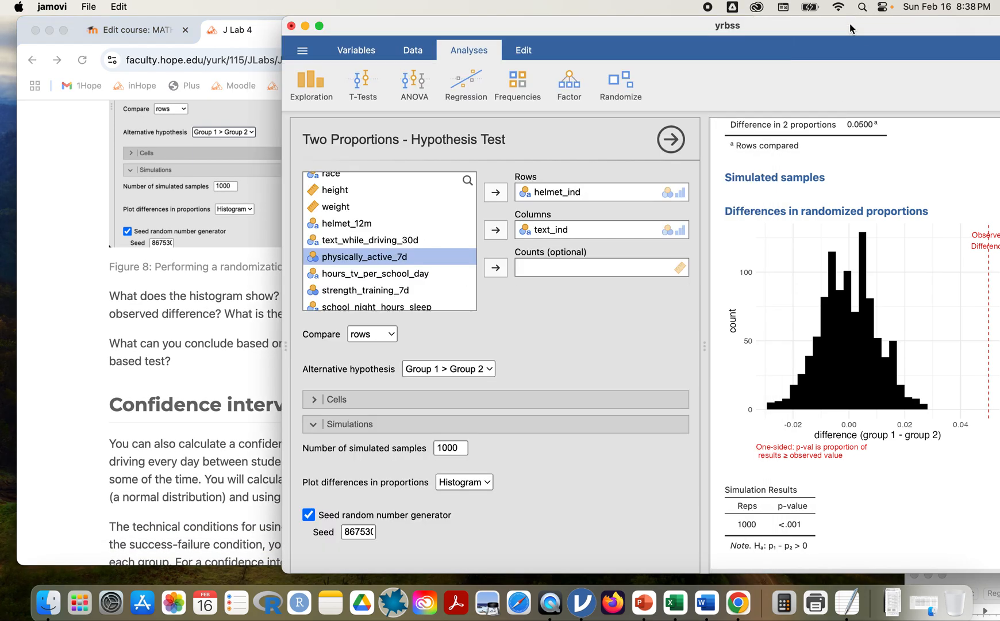
{"action": "left_click", "coordinate": [155, 450]}
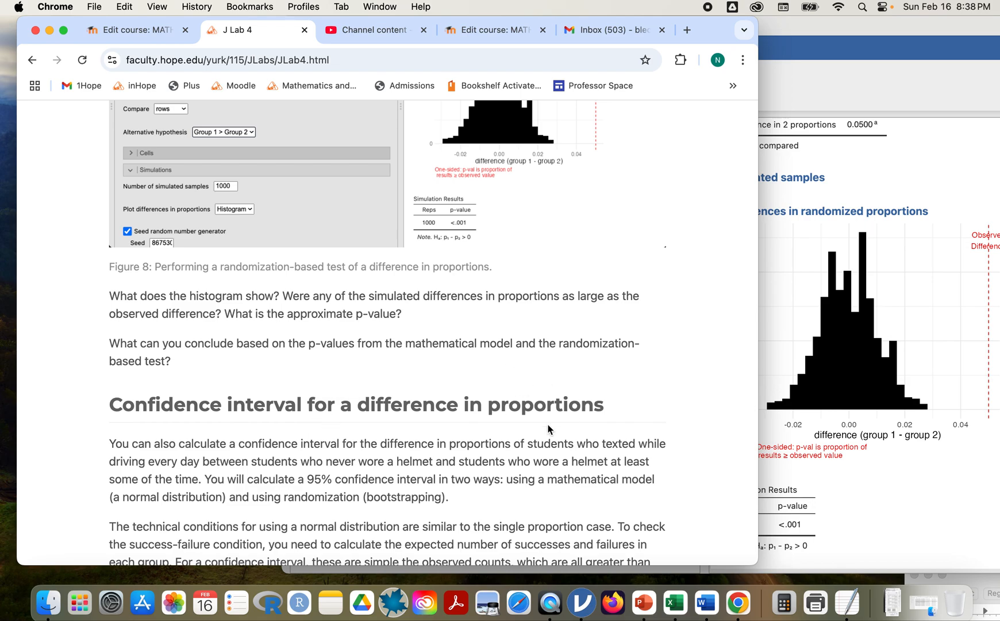
{"action": "scroll", "coordinate": [548, 425], "scroll_direction": "down", "scroll_amount": 3}
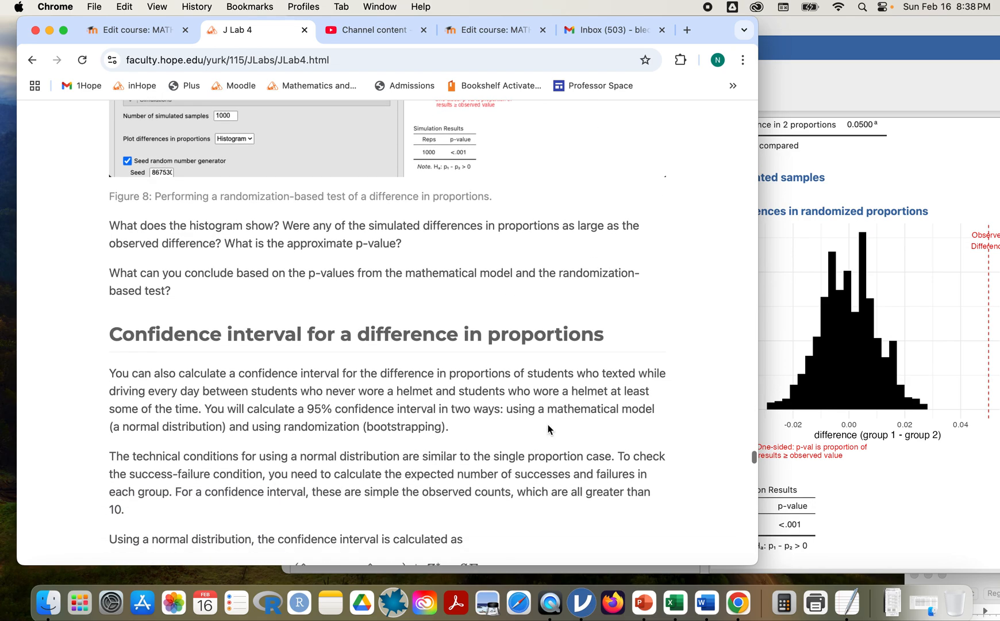
{"action": "scroll", "coordinate": [548, 424], "scroll_direction": "down", "scroll_amount": 3}
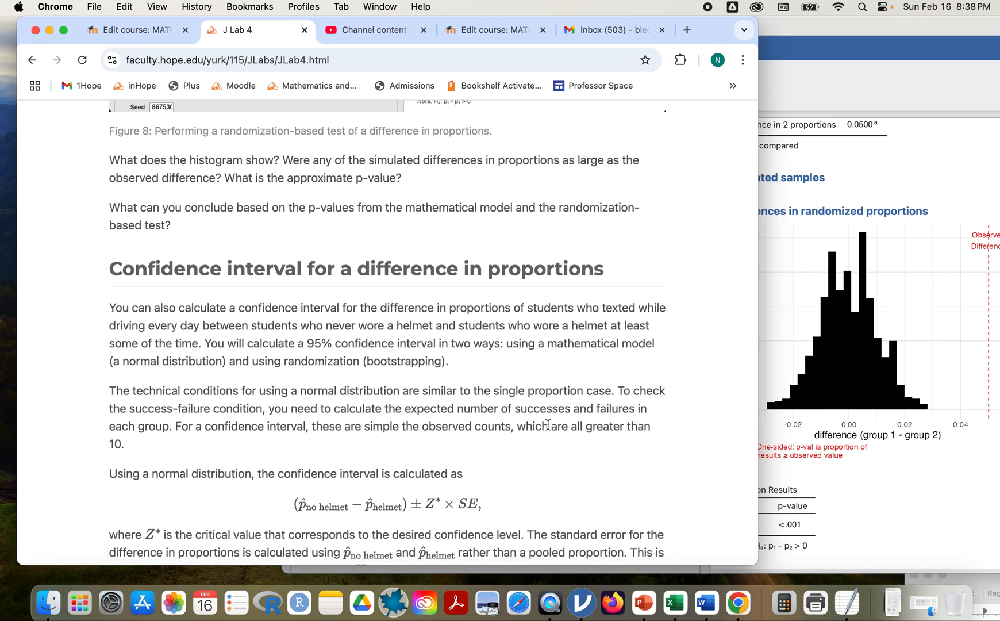
{"action": "scroll", "coordinate": [520, 362], "scroll_direction": "down", "scroll_amount": 5}
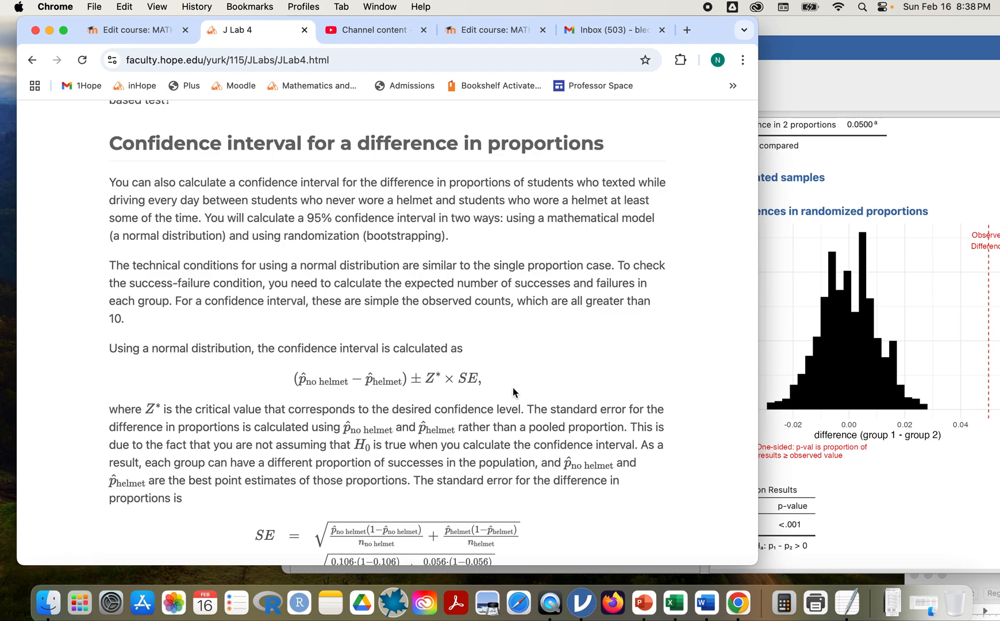
{"action": "scroll", "coordinate": [513, 388], "scroll_direction": "up", "scroll_amount": 10}
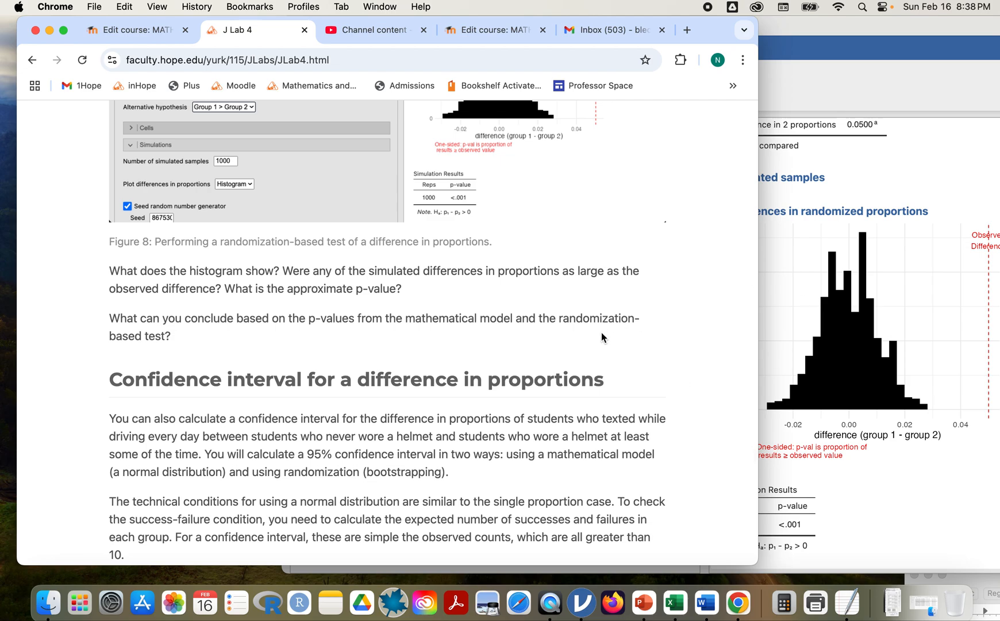
{"action": "scroll", "coordinate": [602, 337], "scroll_direction": "down", "scroll_amount": 10}
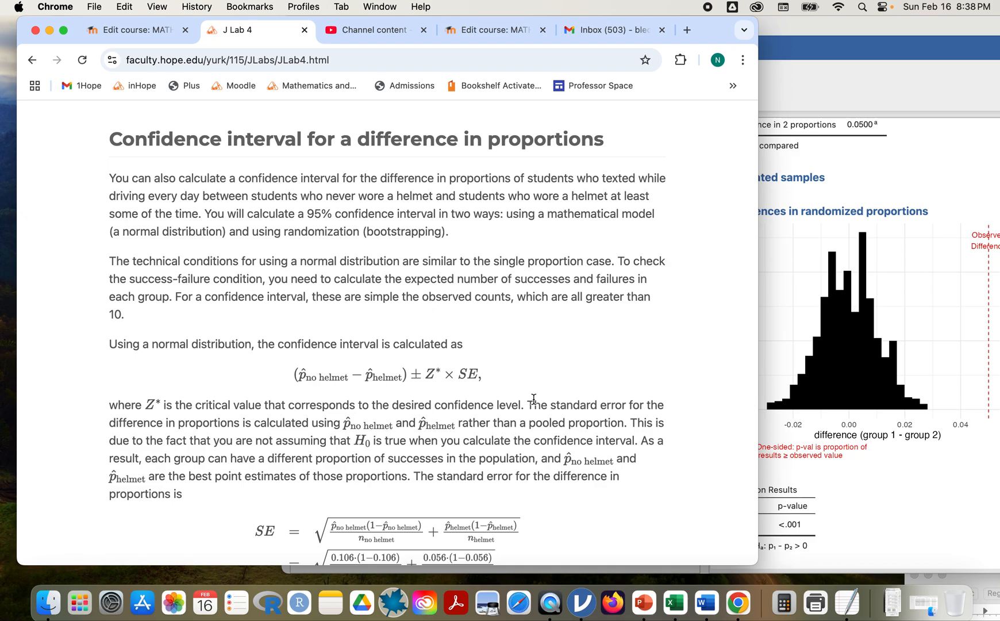
{"action": "scroll", "coordinate": [469, 331], "scroll_direction": "down", "scroll_amount": 2}
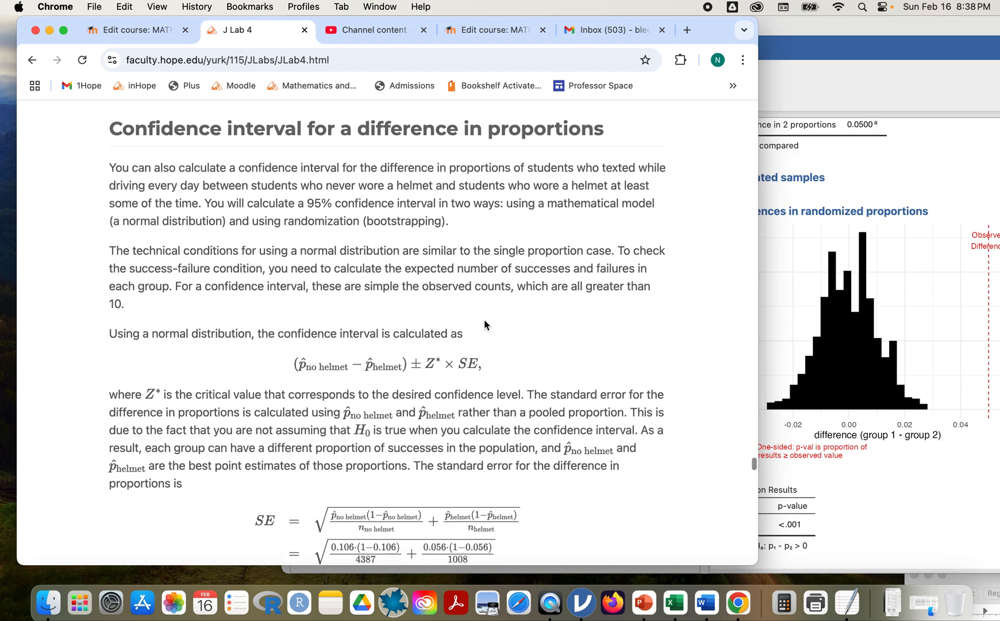
Scroll past the model-based 95% interval (0.0331, 0.0669) to the bootstrap percentile instructions.
{"action": "scroll", "coordinate": [502, 312], "scroll_direction": "down", "scroll_amount": 4}
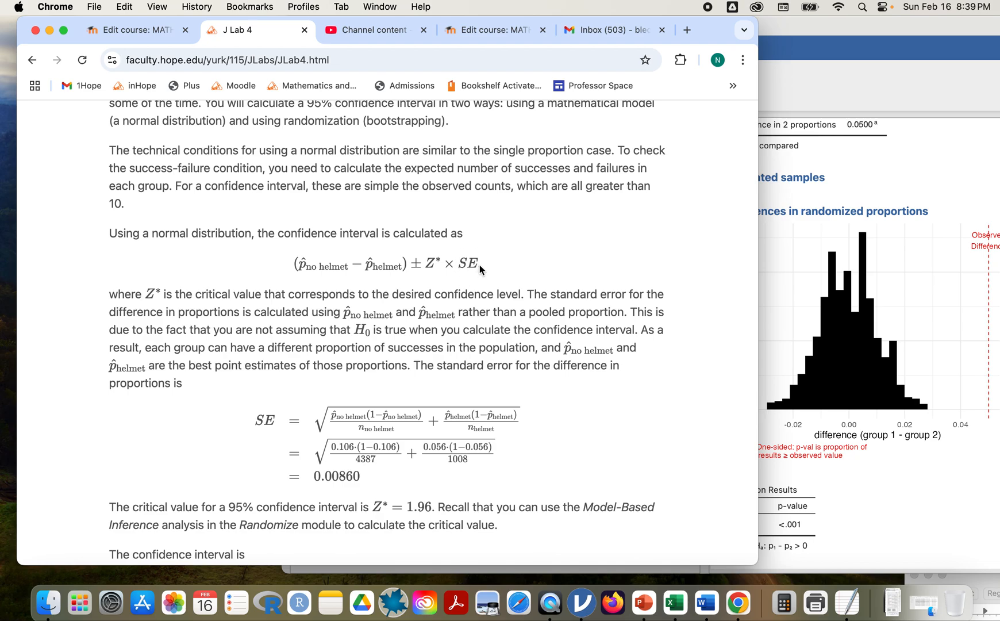
{"action": "scroll", "coordinate": [480, 264], "scroll_direction": "down", "scroll_amount": 1}
{"action": "scroll", "coordinate": [480, 264], "scroll_direction": "up", "scroll_amount": 2}
{"action": "scroll", "coordinate": [461, 208], "scroll_direction": "down", "scroll_amount": 2}
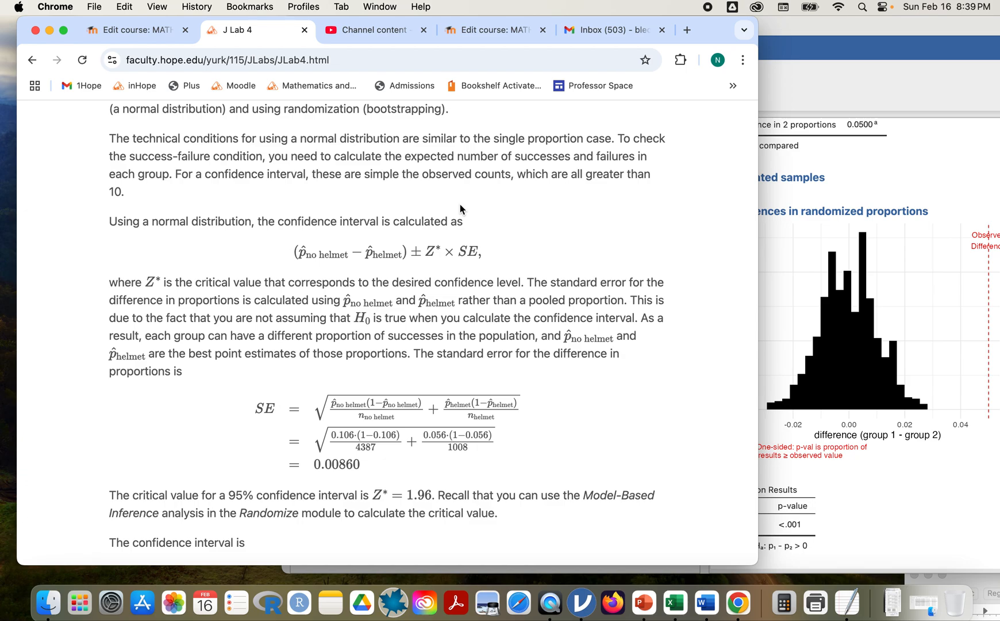
{"action": "scroll", "coordinate": [461, 208], "scroll_direction": "up", "scroll_amount": 5}
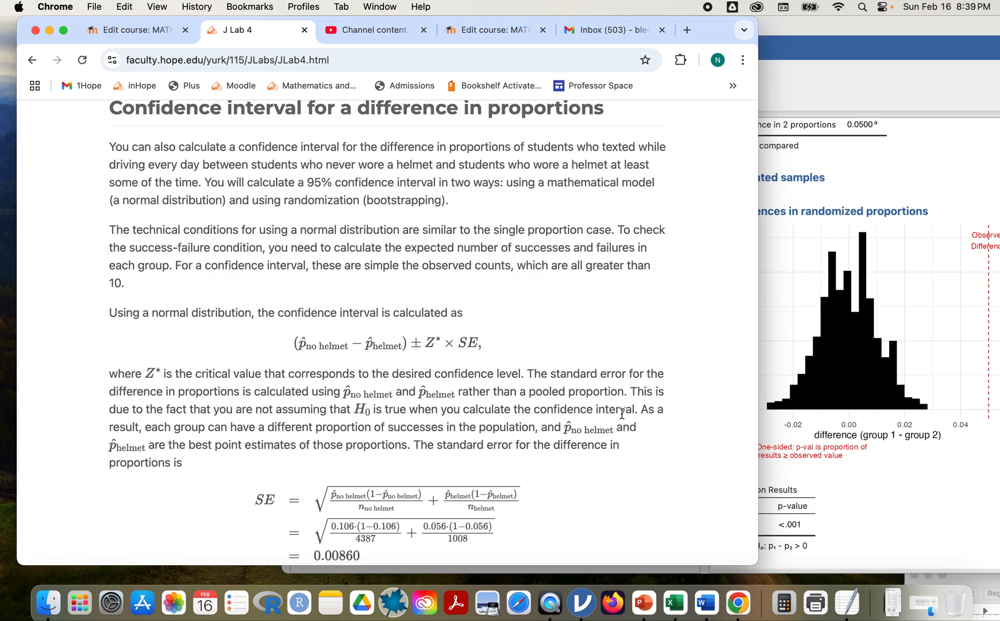
{"action": "scroll", "coordinate": [506, 440], "scroll_direction": "down", "scroll_amount": 1}
{"action": "scroll", "coordinate": [507, 440], "scroll_direction": "down", "scroll_amount": 1}
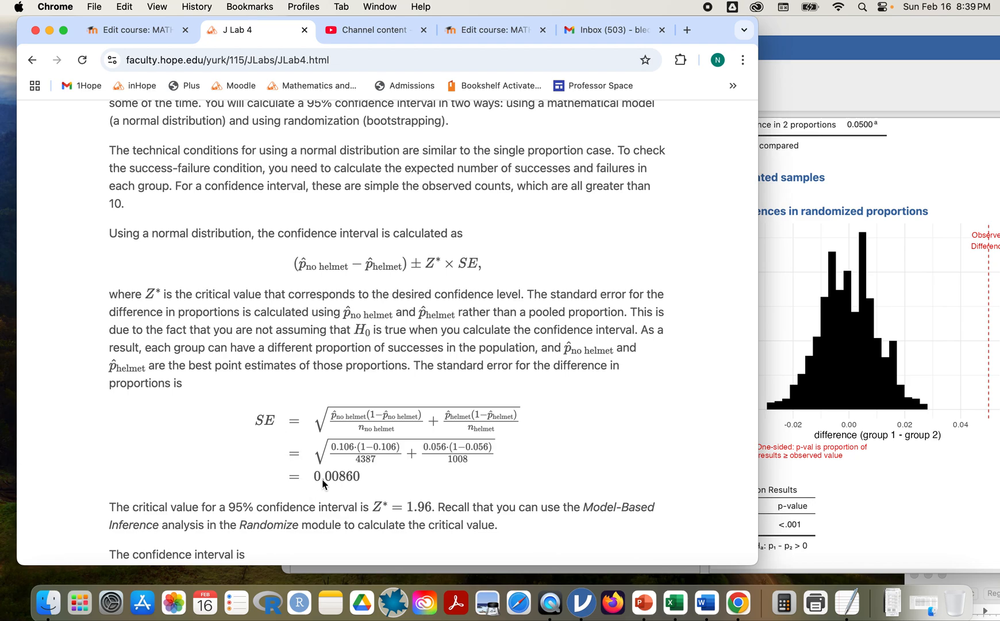
{"action": "scroll", "coordinate": [378, 486], "scroll_direction": "down", "scroll_amount": 2}
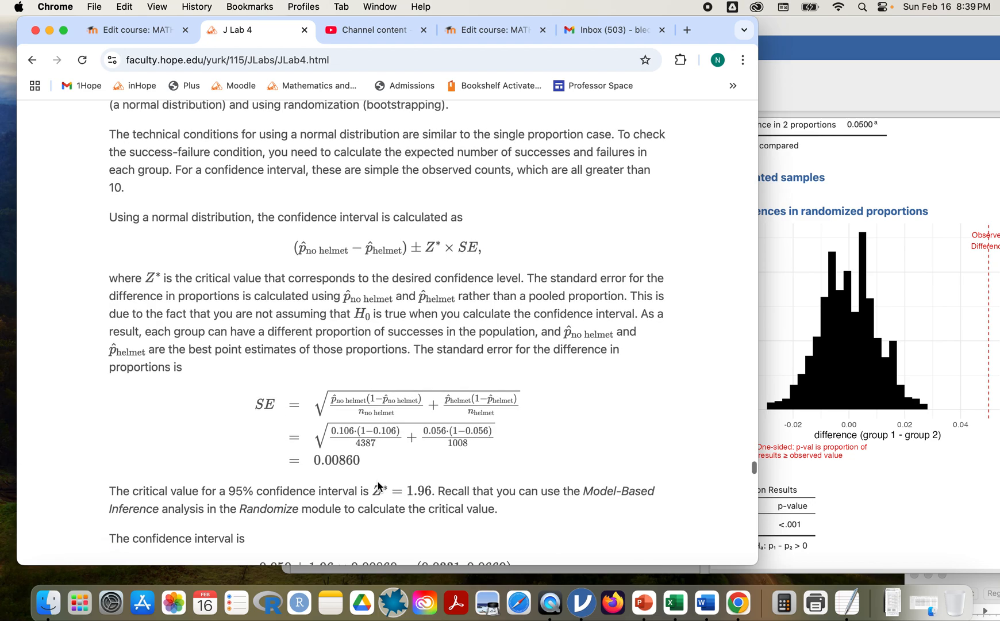
{"action": "scroll", "coordinate": [378, 485], "scroll_direction": "down", "scroll_amount": 5}
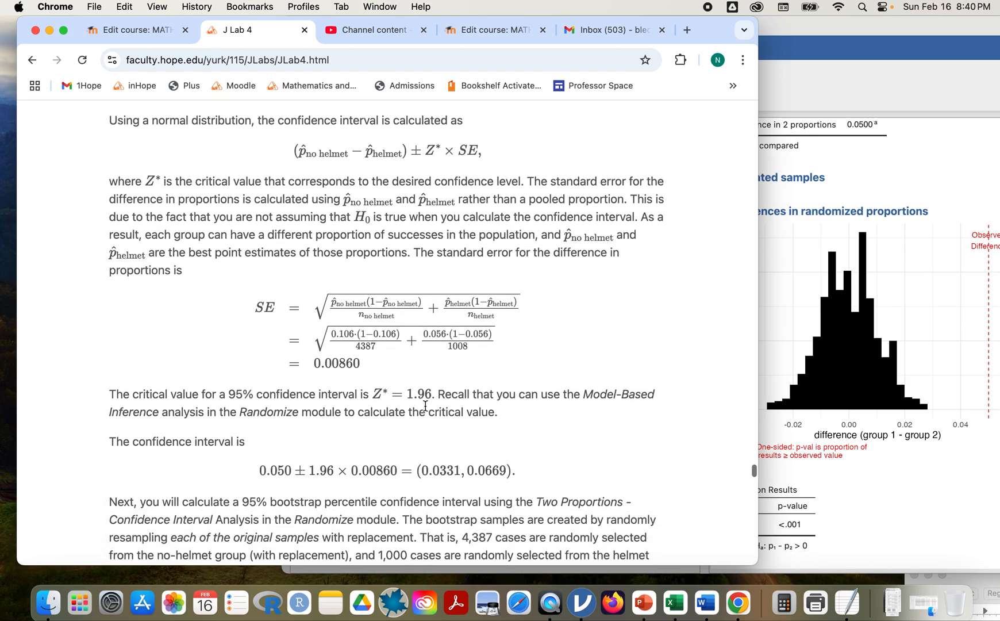
{"action": "scroll", "coordinate": [403, 432], "scroll_direction": "down", "scroll_amount": 5}
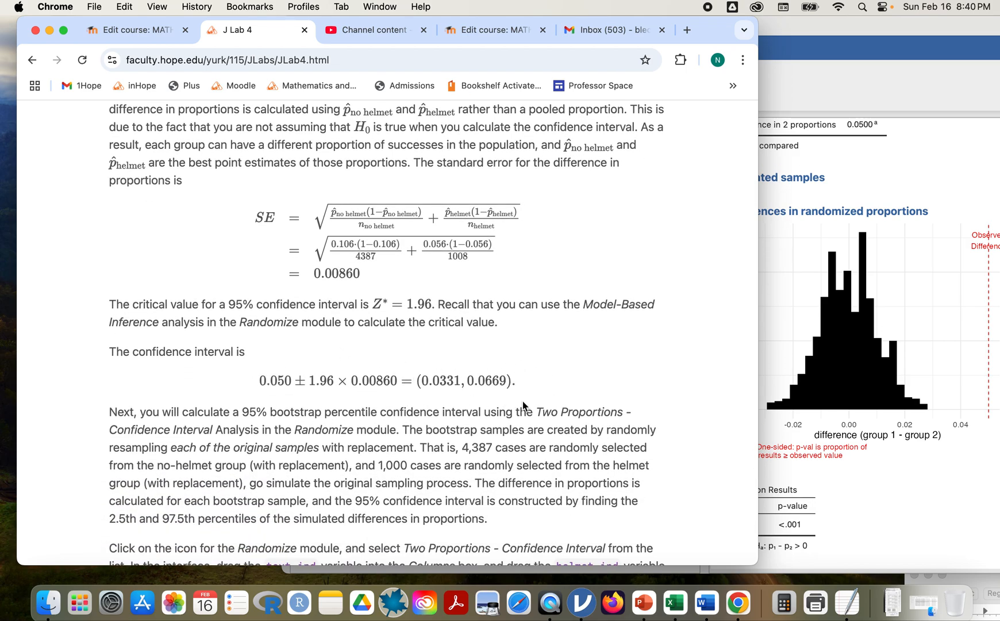
{"action": "scroll", "coordinate": [523, 401], "scroll_direction": "down", "scroll_amount": 15}
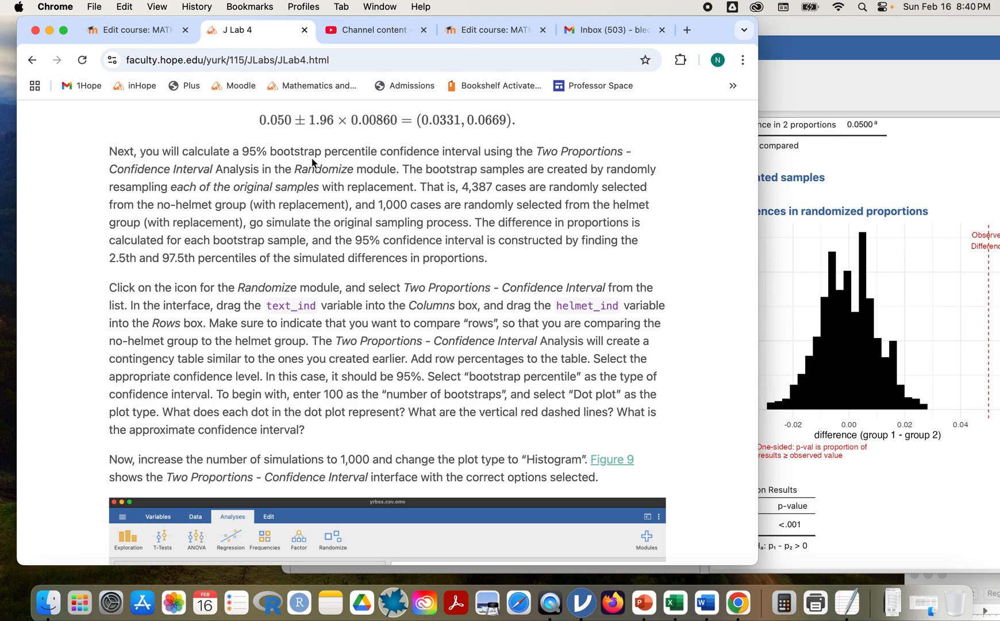
Switch to jamovi and add a Two Proportions - Confidence Interval analysis from Randomize.
{"action": "left_click", "coordinate": [922, 497]}
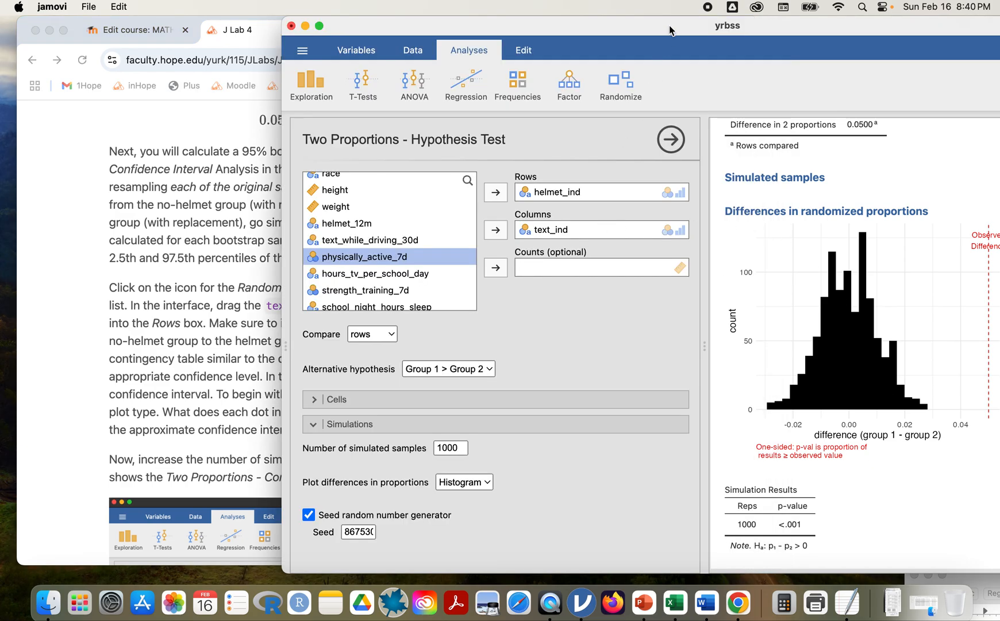
{"action": "left_click_drag", "start_coordinate": [670, 25], "coordinate": [618, 25]}
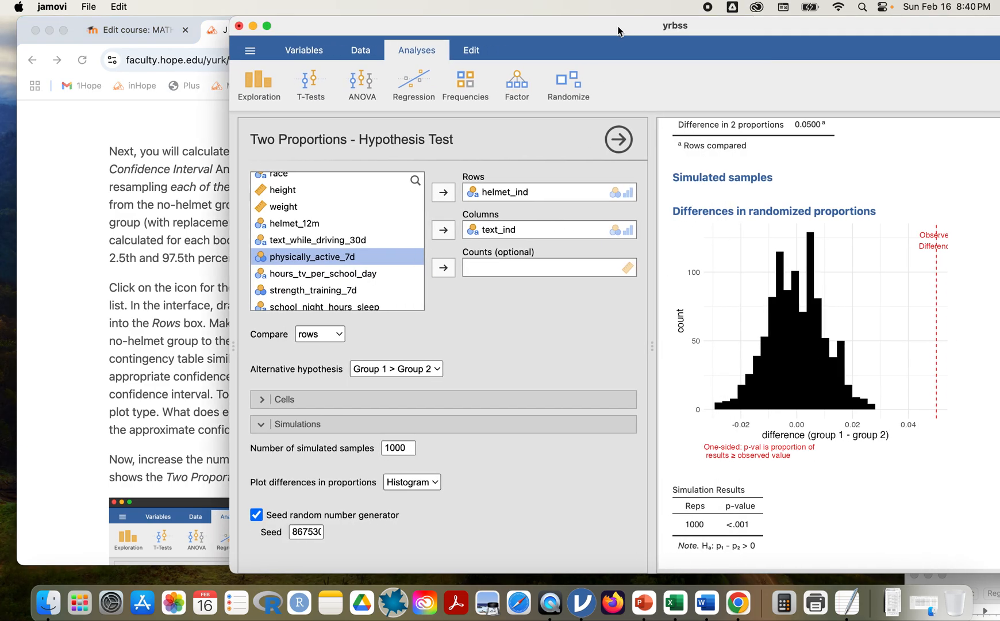
{"action": "left_click", "coordinate": [568, 93]}
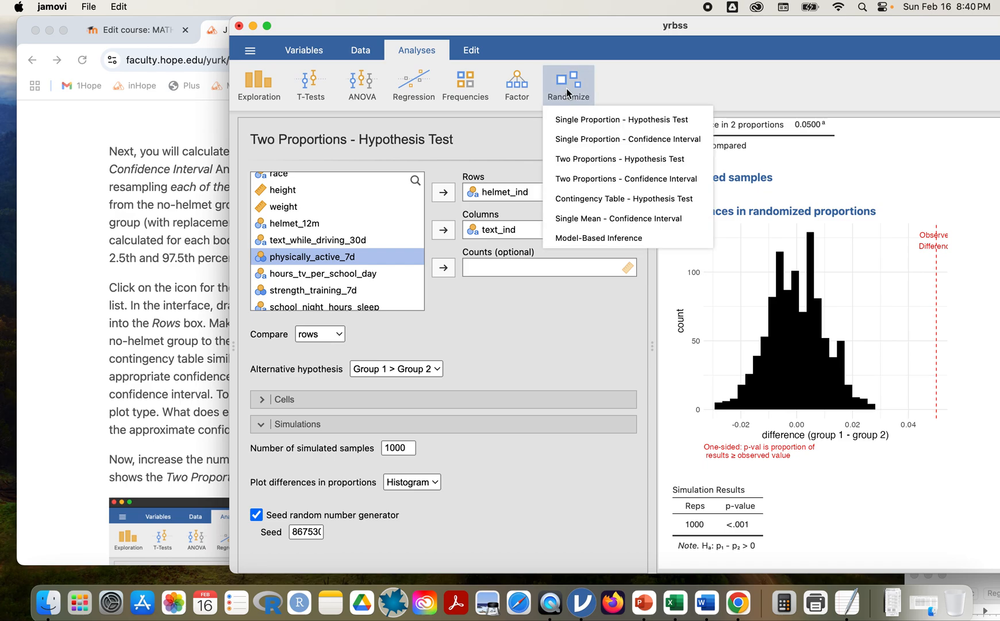
{"action": "left_click", "coordinate": [597, 179]}
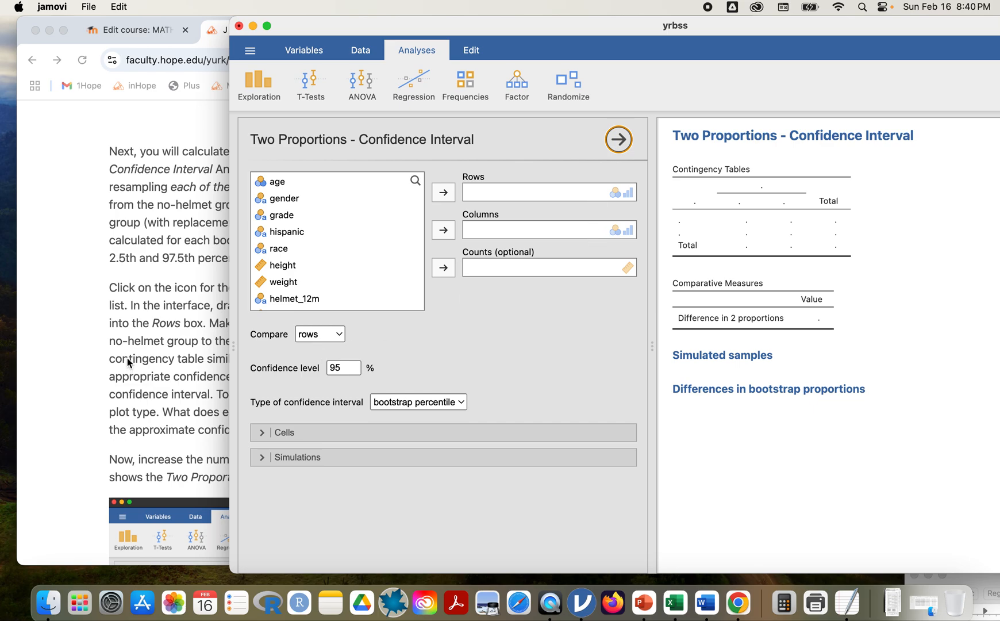
Assign helmet_ind to Rows and text_ind to Columns in the confidence-interval analysis.
{"action": "scroll", "coordinate": [337, 273], "scroll_direction": "down", "scroll_amount": 2}
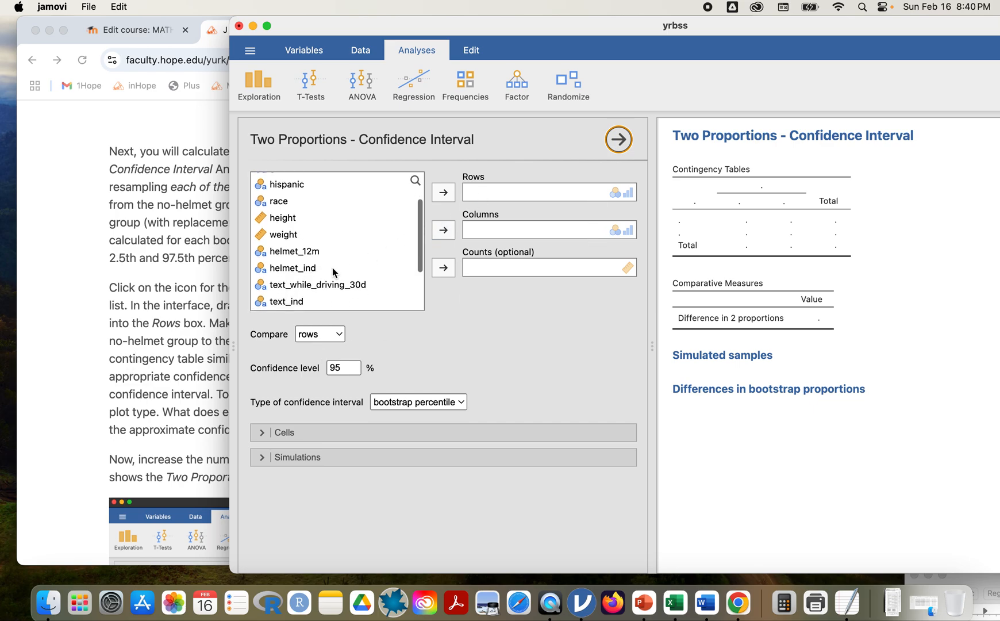
{"action": "left_click", "coordinate": [313, 252]}
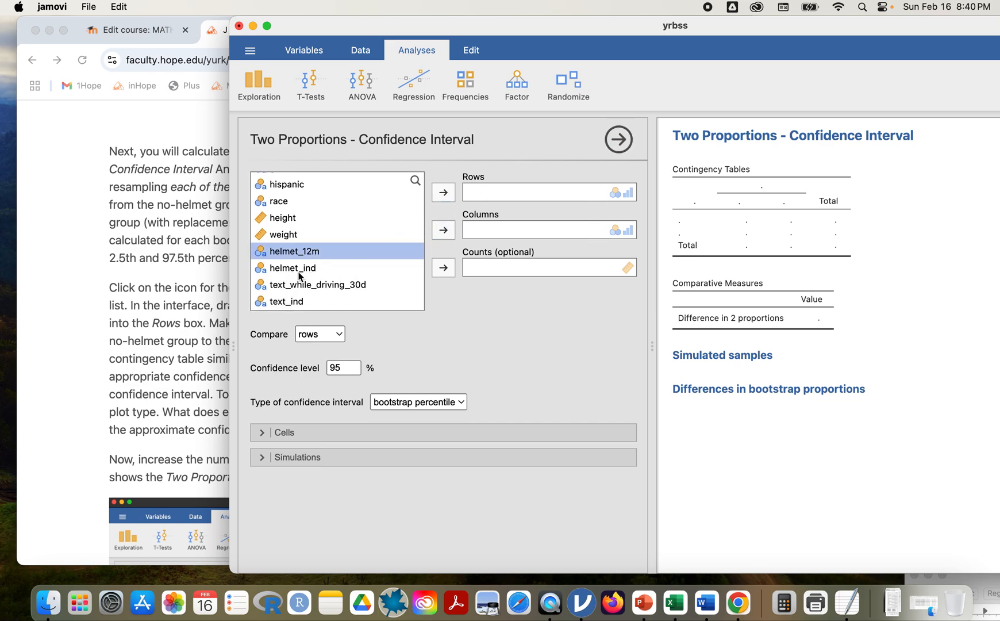
{"action": "left_click", "coordinate": [298, 268]}
{"action": "left_click", "coordinate": [443, 192]}
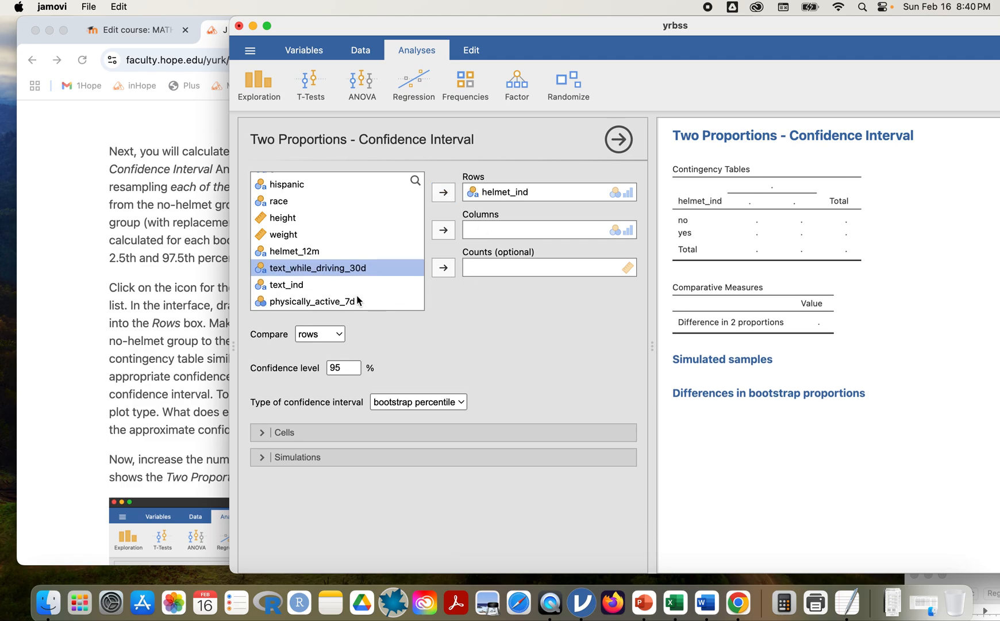
{"action": "scroll", "coordinate": [312, 280], "scroll_direction": "down", "scroll_amount": 2}
{"action": "left_click", "coordinate": [302, 252]}
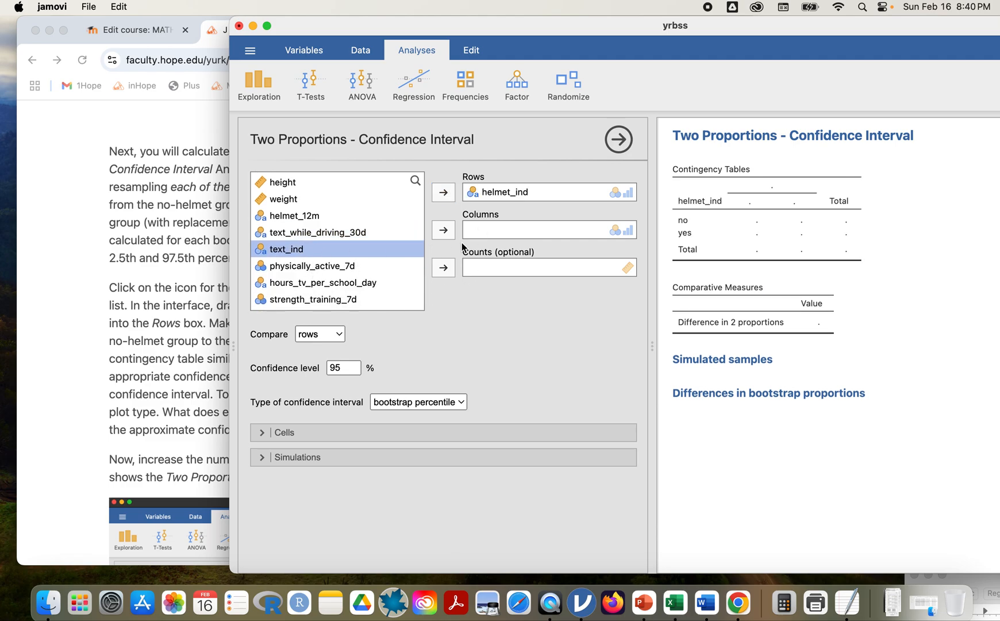
{"action": "left_click", "coordinate": [443, 230]}
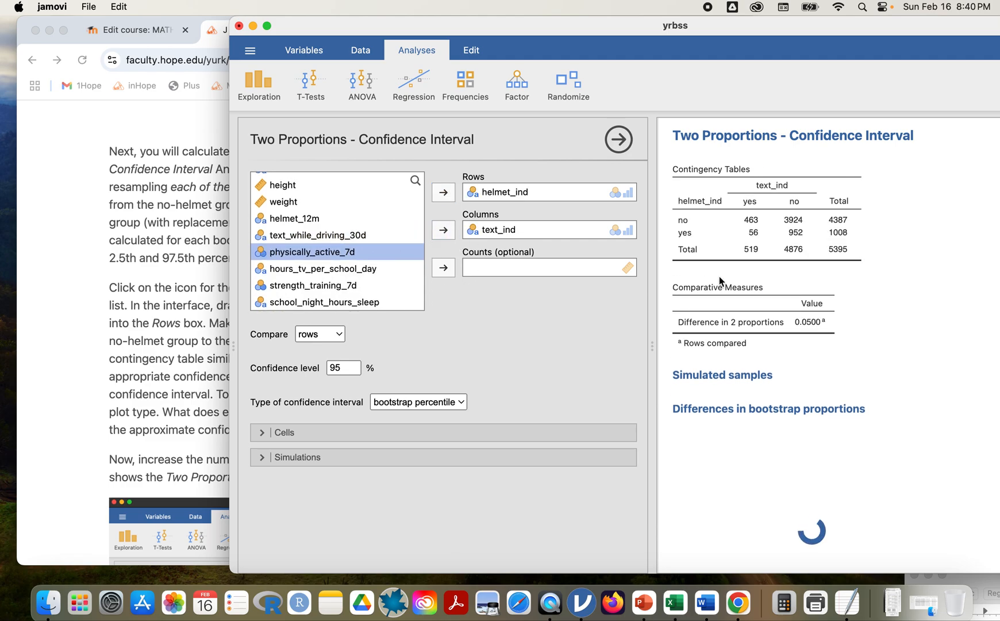
Review the bootstrap dot plot and 0.032 to 0.067 interval, and expand Simulations.
{"action": "scroll", "coordinate": [828, 276], "scroll_direction": "down", "scroll_amount": 4}
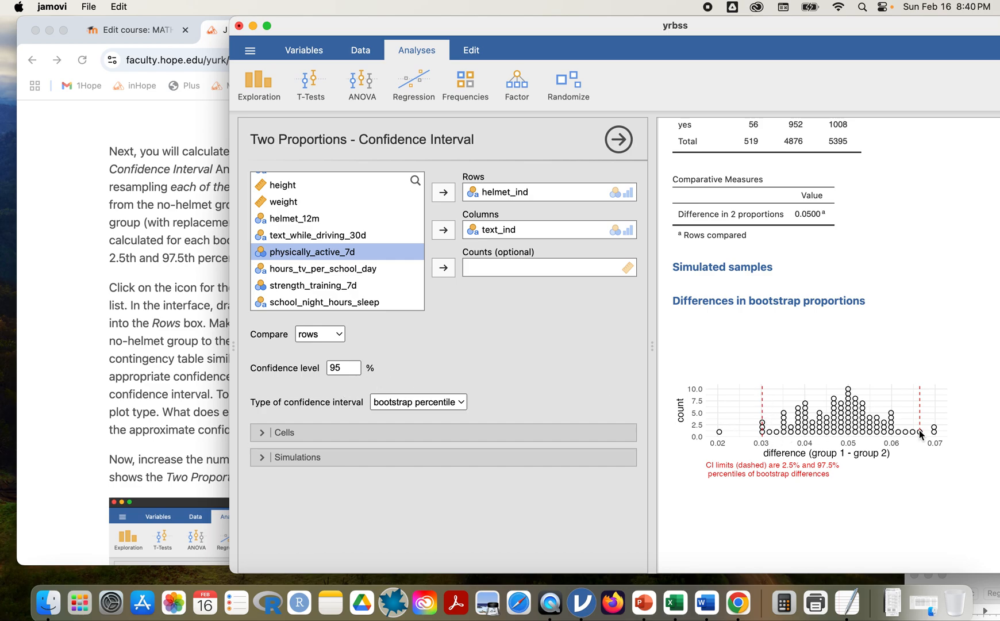
{"action": "scroll", "coordinate": [799, 492], "scroll_direction": "down", "scroll_amount": 3}
{"action": "scroll", "coordinate": [798, 490], "scroll_direction": "down", "scroll_amount": 1}
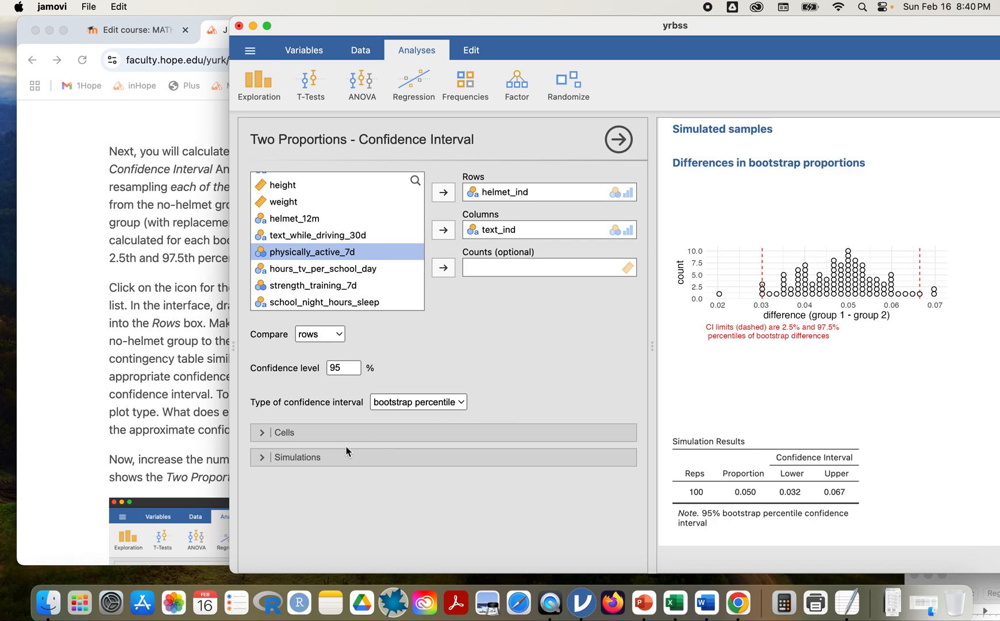
{"action": "left_click", "coordinate": [261, 457]}
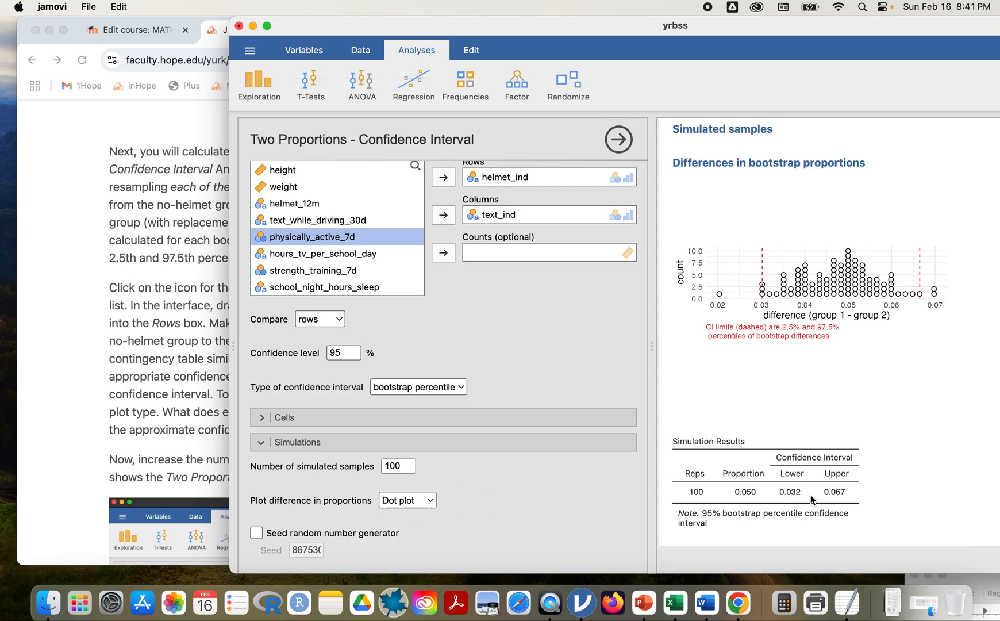
Change the bootstrap to 1000 samples with a Histogram plot, giving 0.035 to 0.066, then return to the lab.
{"action": "left_click", "coordinate": [207, 479]}
{"action": "scroll", "coordinate": [370, 453], "scroll_direction": "down", "scroll_amount": 15}
{"action": "scroll", "coordinate": [370, 454], "scroll_direction": "down", "scroll_amount": 3}
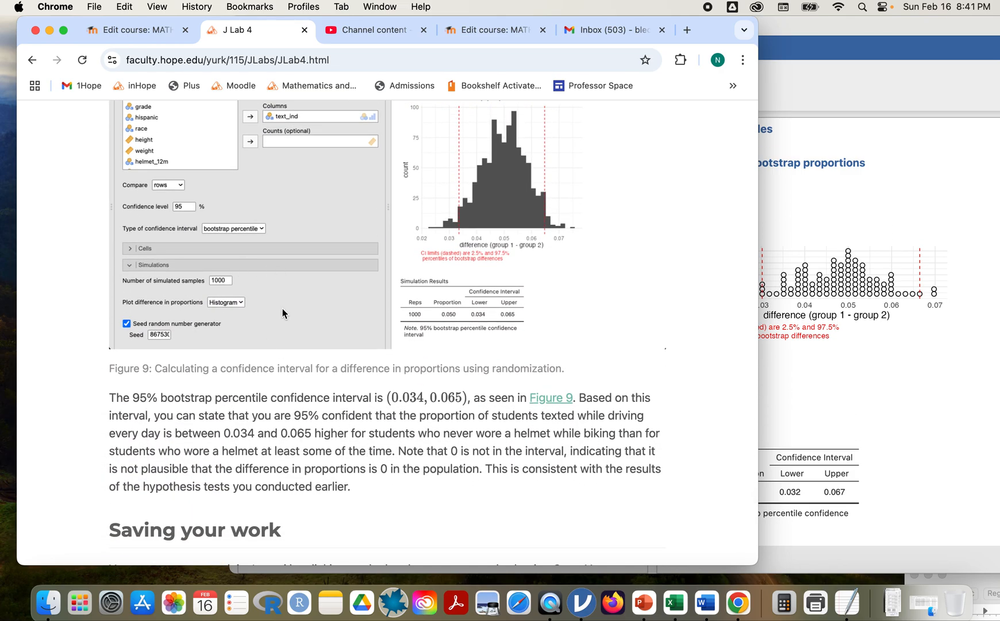
{"action": "left_click", "coordinate": [830, 403]}
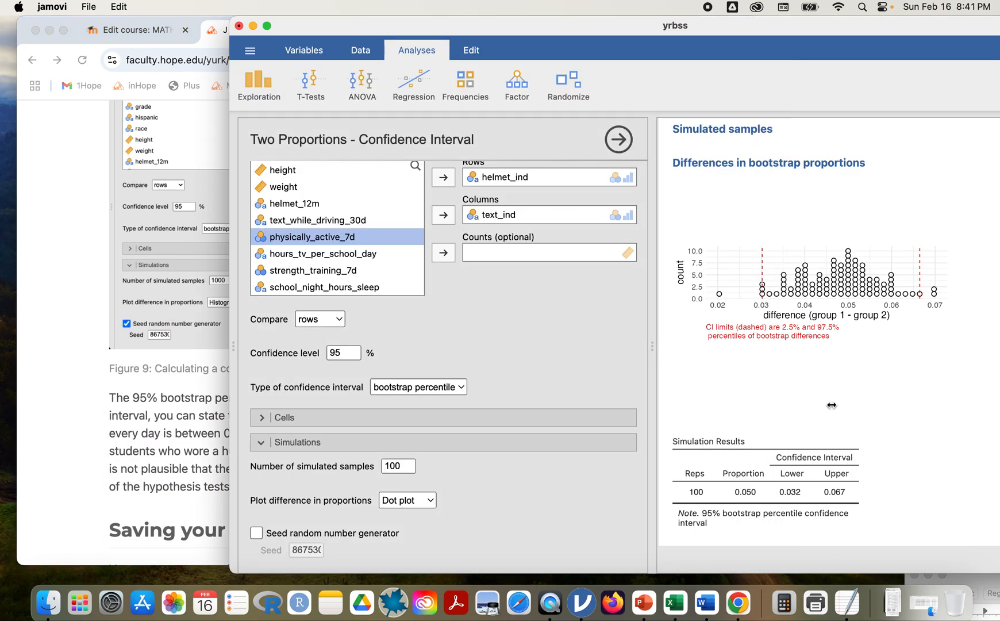
{"action": "left_click", "coordinate": [407, 463]}
{"action": "left_click", "coordinate": [407, 463]}
{"action": "type", "text": "0"}
{"action": "left_click", "coordinate": [425, 500]}
{"action": "left_click", "coordinate": [429, 516]}
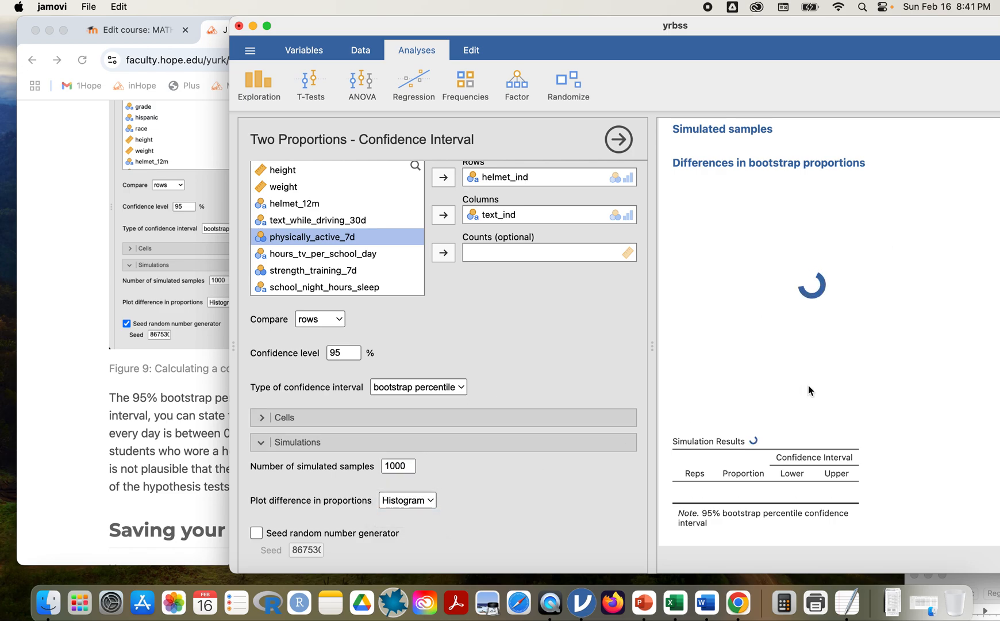
{"action": "scroll", "coordinate": [808, 385], "scroll_direction": "down", "scroll_amount": 3}
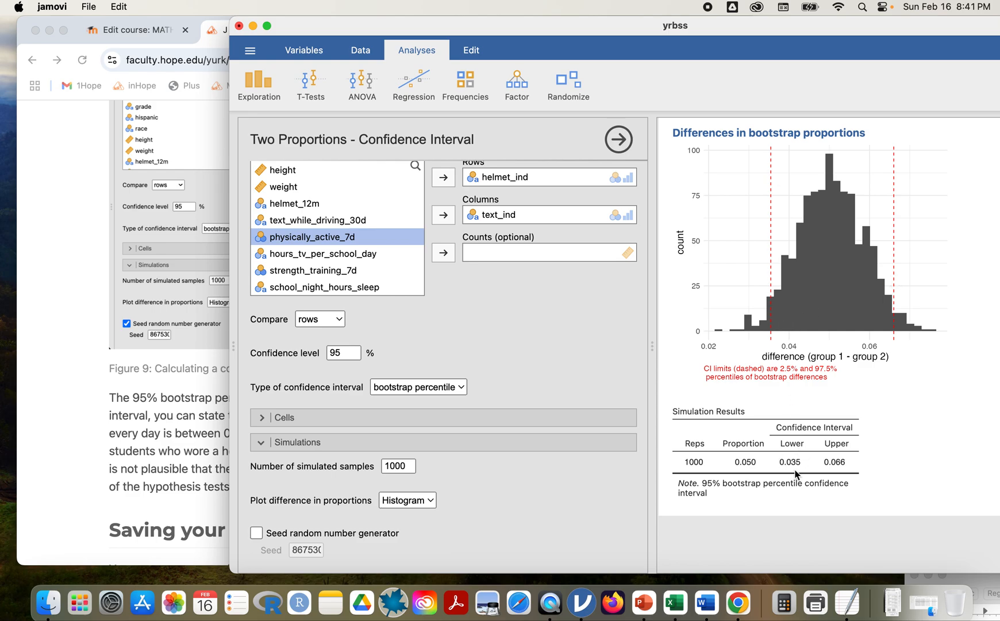
{"action": "left_click", "coordinate": [186, 457]}
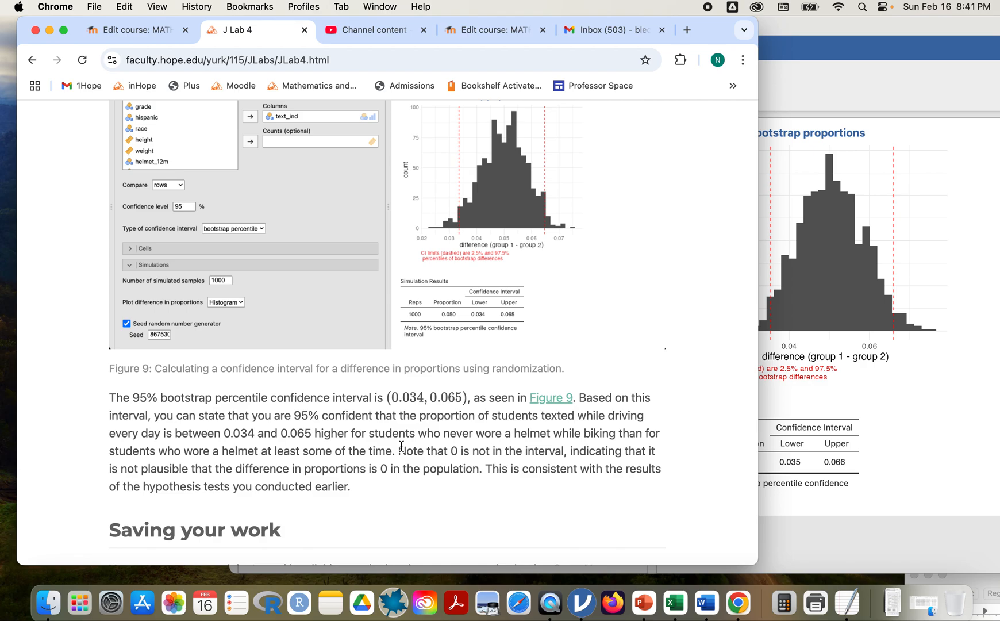
Reread Figure 9's interval on the lab page, then bring back jamovi's 0.035–0.066 bootstrap result.
{"action": "scroll", "coordinate": [401, 448], "scroll_direction": "down", "scroll_amount": 1}
{"action": "scroll", "coordinate": [423, 417], "scroll_direction": "down", "scroll_amount": 1}
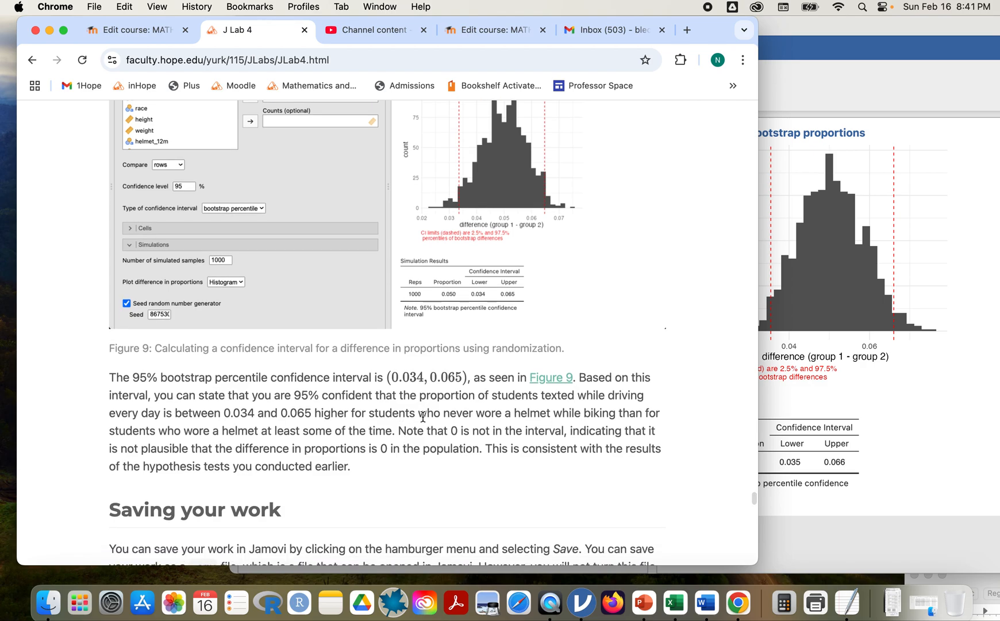
{"action": "scroll", "coordinate": [423, 416], "scroll_direction": "down", "scroll_amount": 3}
{"action": "scroll", "coordinate": [423, 417], "scroll_direction": "left", "scroll_amount": 5}
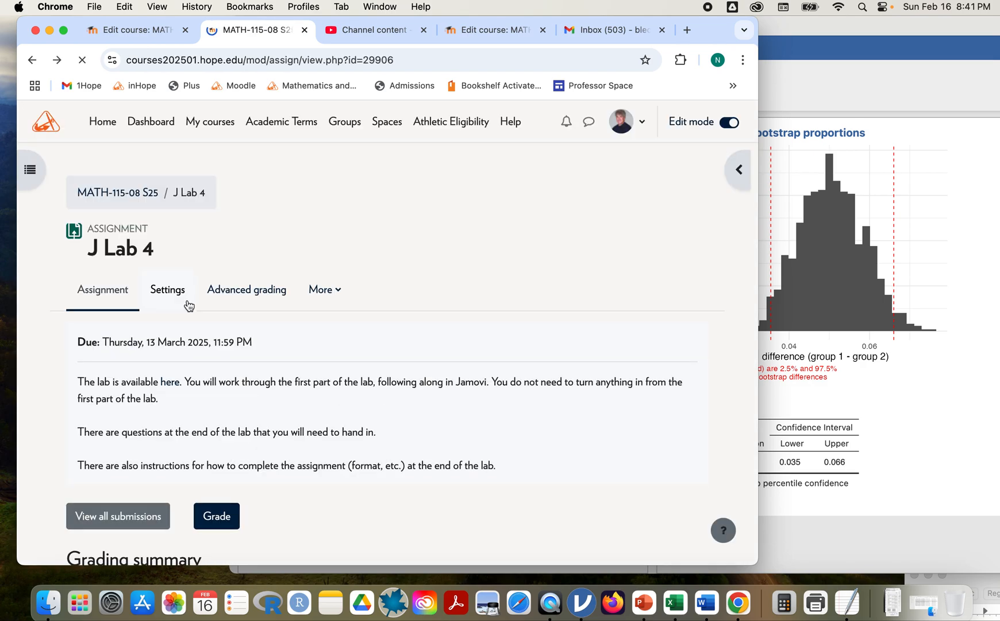
{"action": "scroll", "coordinate": [301, 320], "scroll_direction": "right", "scroll_amount": 5}
{"action": "scroll", "coordinate": [230, 309], "scroll_direction": "up", "scroll_amount": 3}
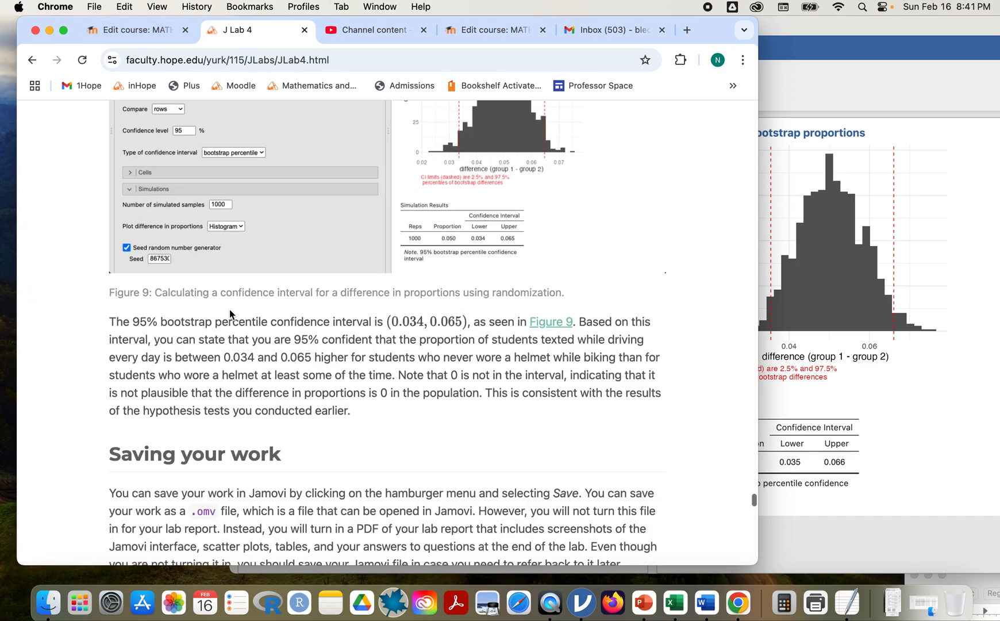
{"action": "left_click", "coordinate": [858, 397]}
{"action": "scroll", "coordinate": [744, 397], "scroll_direction": "down", "scroll_amount": 5}
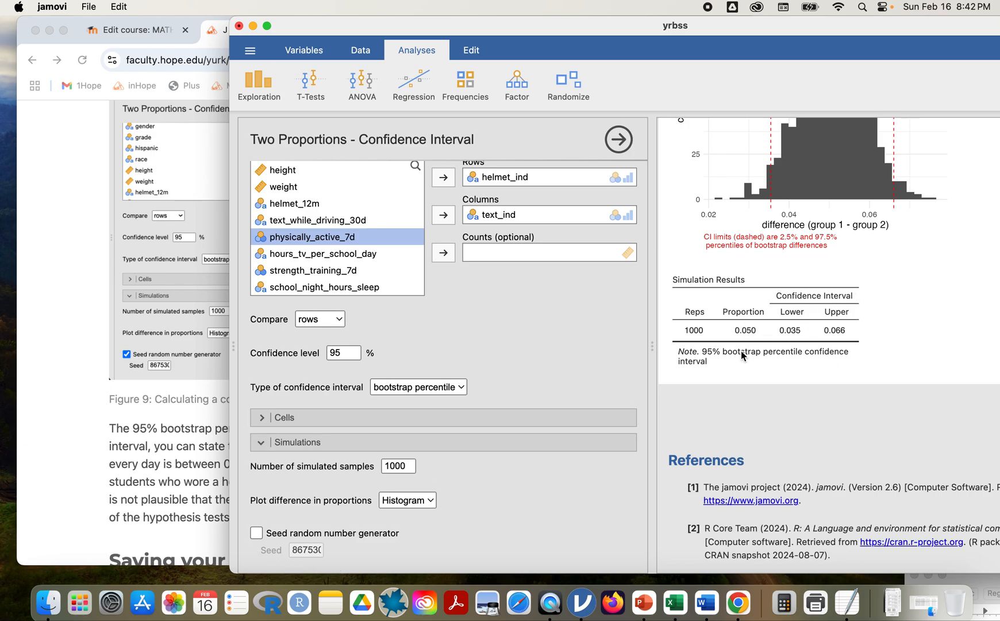
Seed the random number generator so the bootstrap interval reads 0.034 to 0.065, then scroll the lab to Saving your work.
{"action": "left_click", "coordinate": [257, 533]}
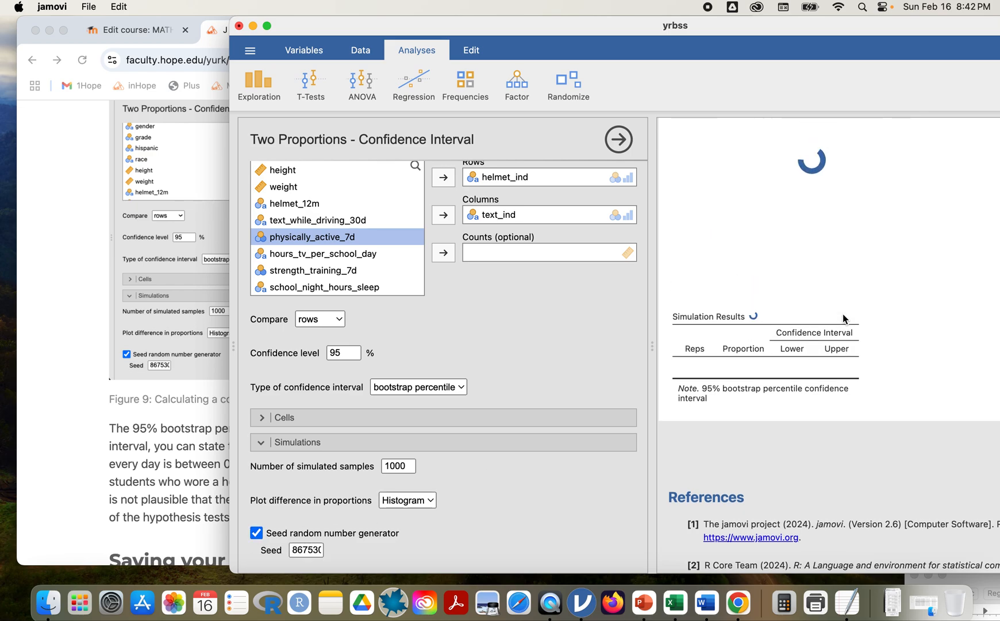
{"action": "left_click", "coordinate": [169, 410]}
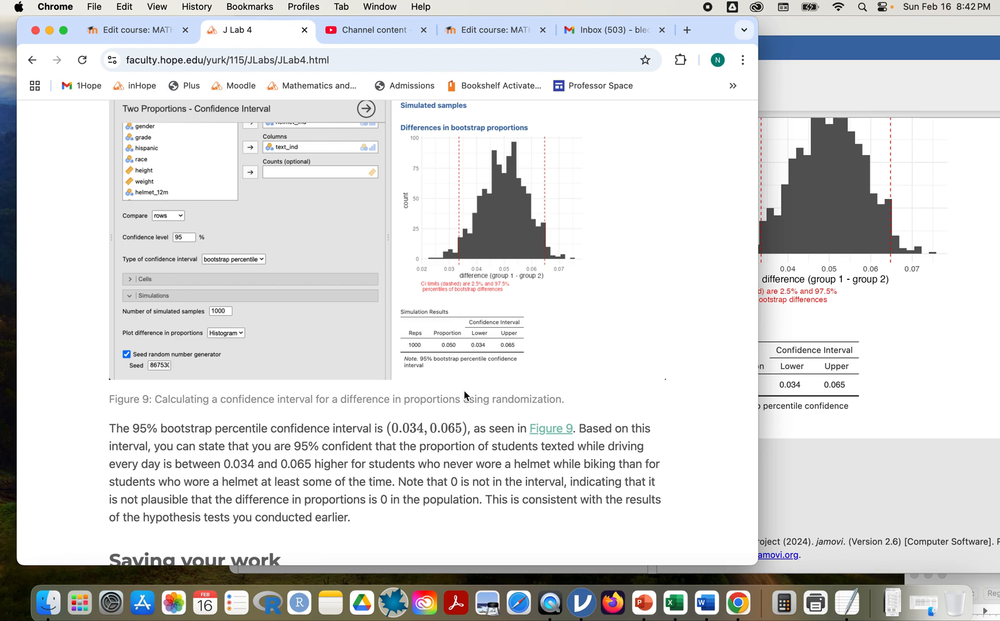
{"action": "left_click", "coordinate": [917, 383]}
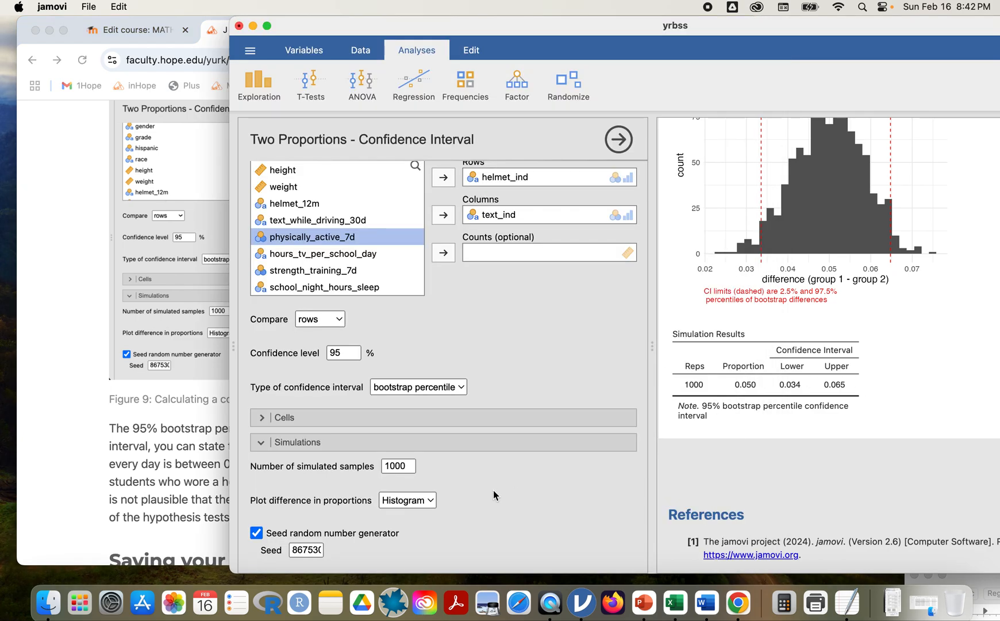
{"action": "left_click", "coordinate": [131, 503]}
{"action": "scroll", "coordinate": [131, 503], "scroll_direction": "down", "scroll_amount": 4}
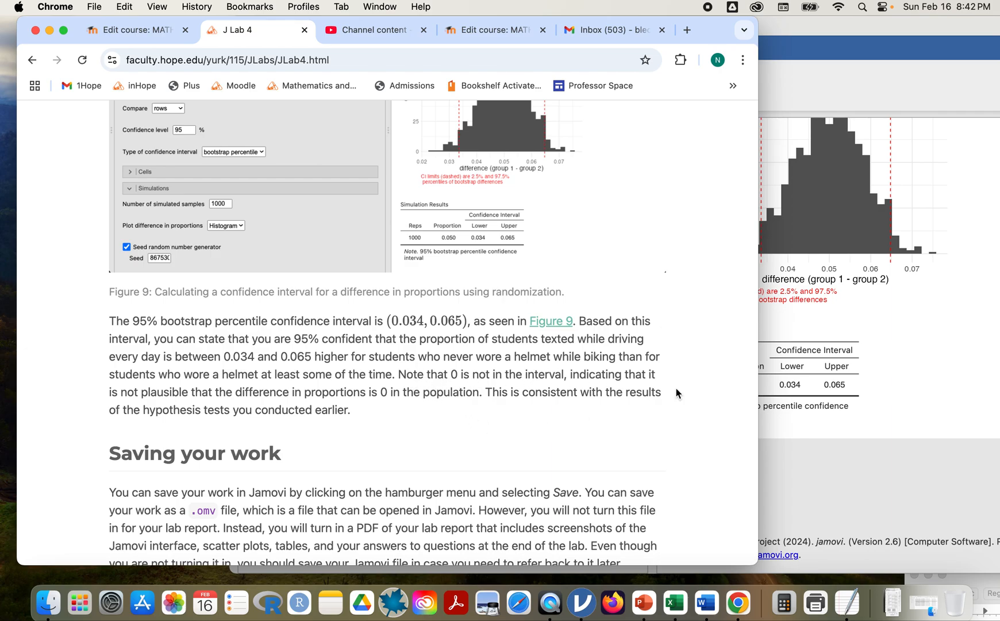
Scroll the J Lab 4 page up to the Hypothesis test for a difference in proportions heading.
{"action": "scroll", "coordinate": [531, 387], "scroll_direction": "up", "scroll_amount": 15}
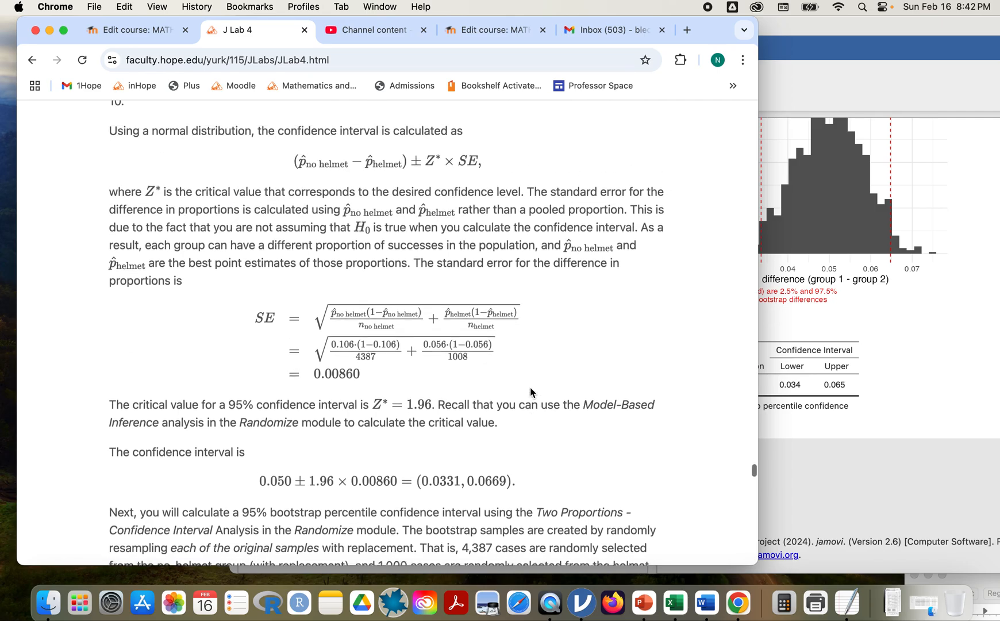
{"action": "scroll", "coordinate": [530, 387], "scroll_direction": "up", "scroll_amount": 15}
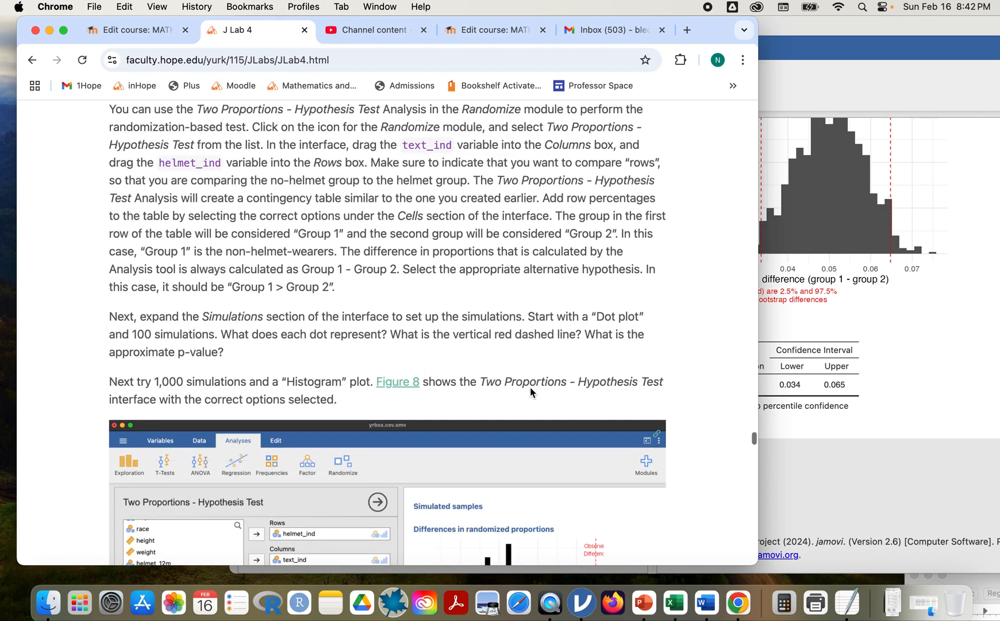
{"action": "scroll", "coordinate": [530, 387], "scroll_direction": "up", "scroll_amount": 15}
{"action": "scroll", "coordinate": [530, 387], "scroll_direction": "up", "scroll_amount": 5}
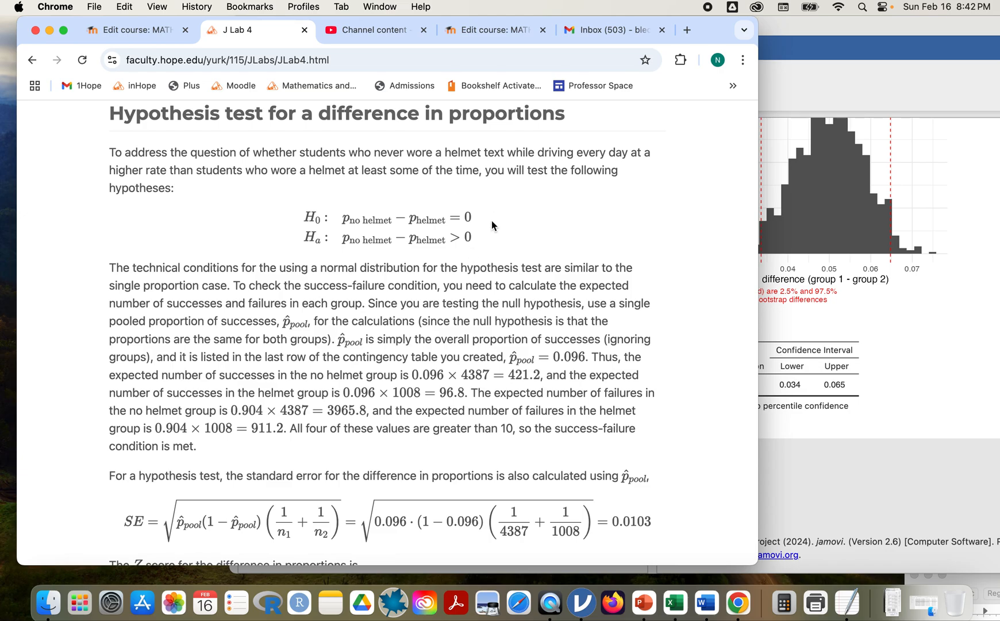